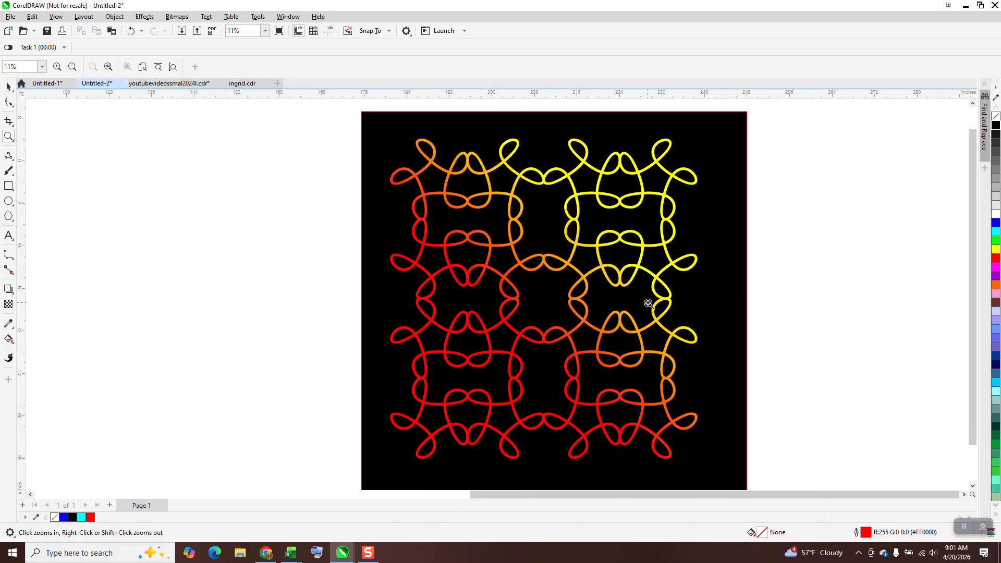
Draw a five-sided polygon about 13.4 × 12.7 in on the blank page and rotate it 36 degrees.
{"action": "scroll", "coordinate": [611, 298], "scroll_direction": "down", "scroll_amount": 3}
{"action": "left_click", "coordinate": [9, 86]}
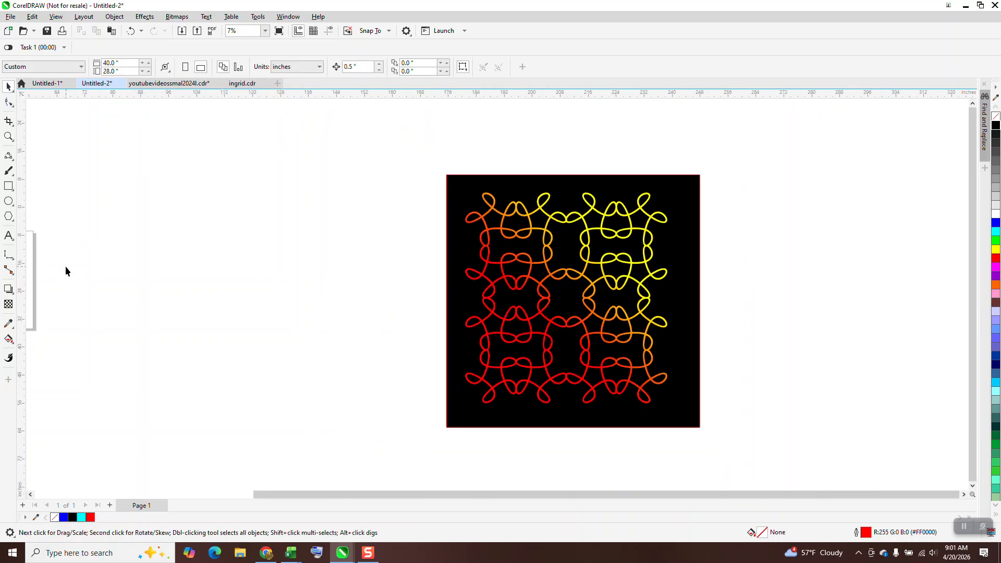
{"action": "scroll", "coordinate": [363, 339], "scroll_direction": "down", "scroll_amount": 1}
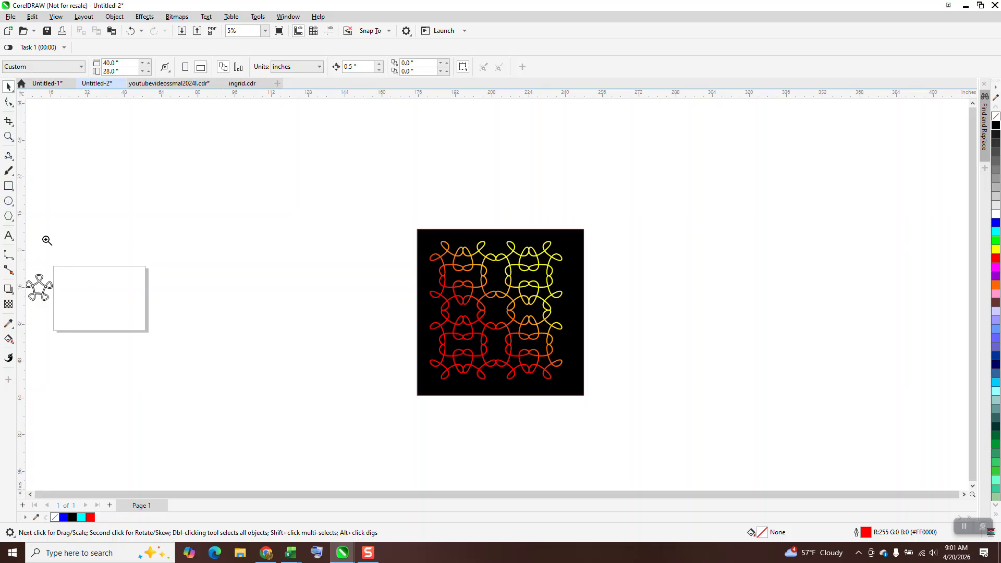
{"action": "left_click", "coordinate": [8, 136]}
{"action": "left_click", "coordinate": [95, 320]}
{"action": "left_click", "coordinate": [8, 216]}
{"action": "left_click_drag", "start_coordinate": [327, 172], "coordinate": [239, 271]}
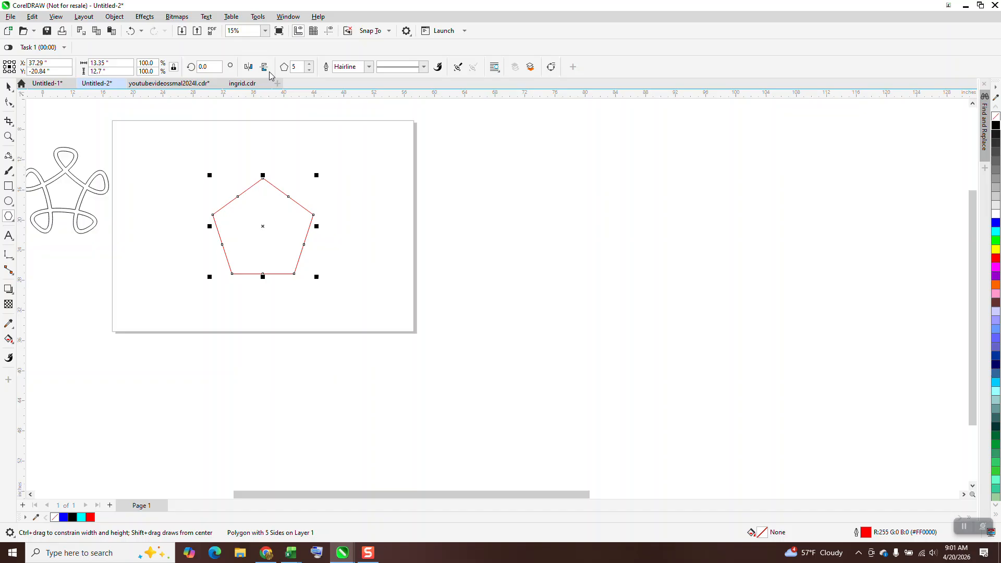
{"action": "type", "text": "36"}
{"action": "key", "text": "Return"}
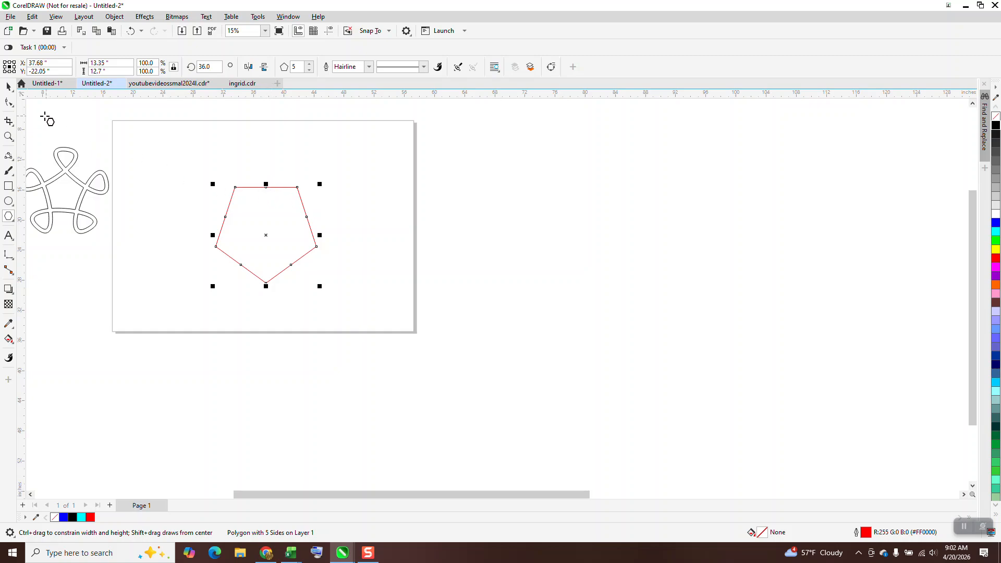
Delete the pentagon's mid-side nodes, then convert its remaining nodes to symmetrical curve nodes.
{"action": "left_click", "coordinate": [8, 102]}
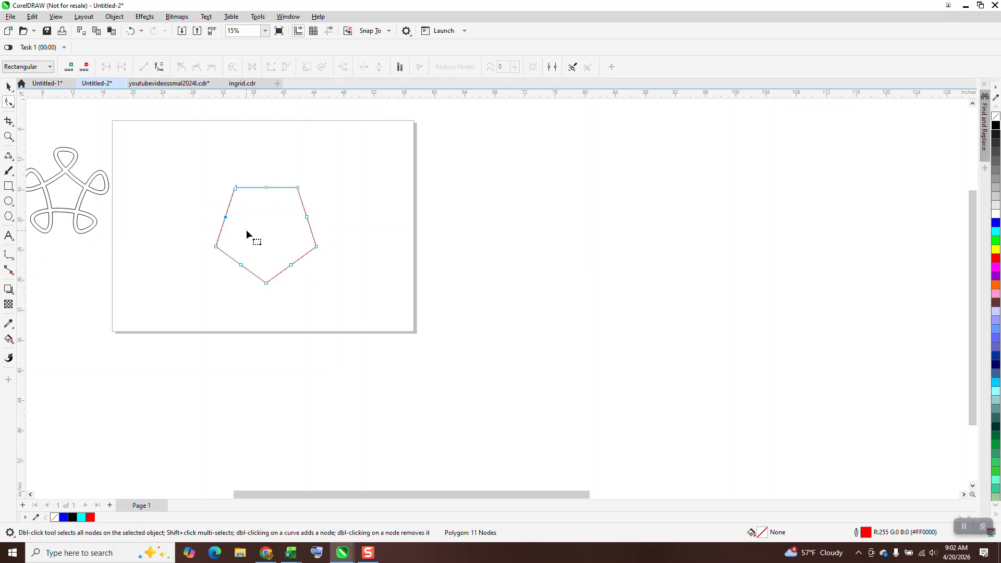
{"action": "left_click_drag", "start_coordinate": [187, 151], "coordinate": [328, 309]}
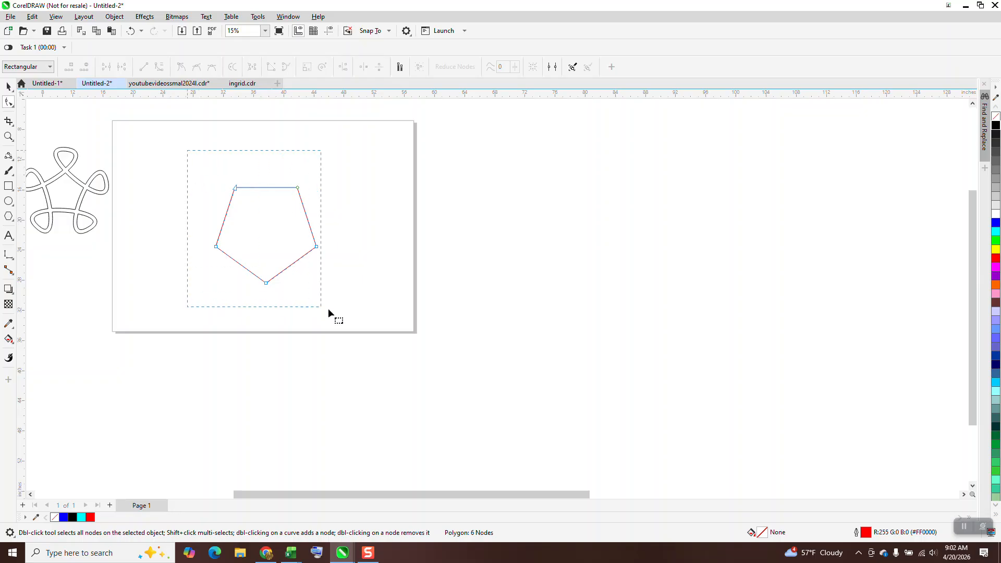
{"action": "left_click", "coordinate": [159, 68]}
{"action": "left_click", "coordinate": [212, 74]}
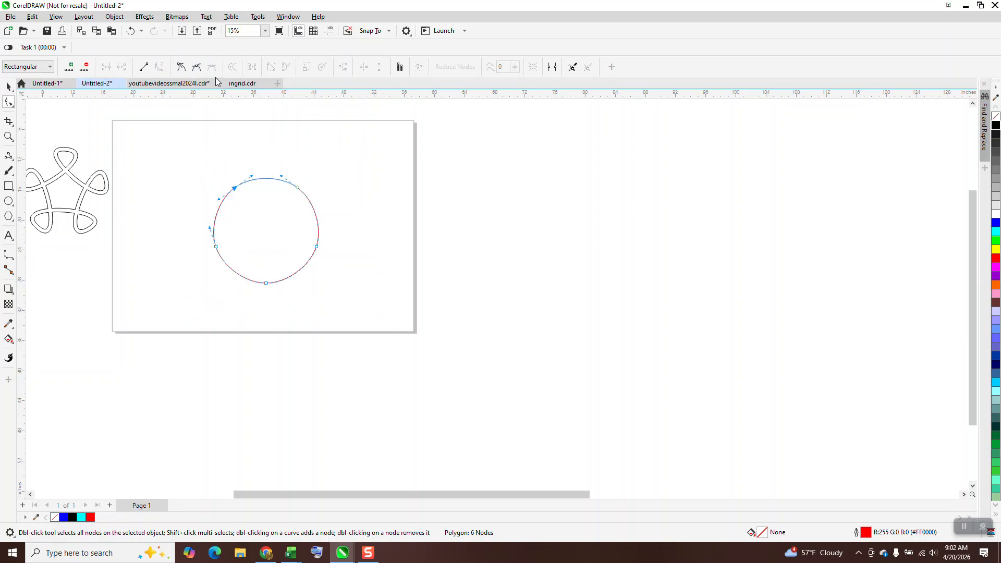
{"action": "left_click", "coordinate": [327, 132]}
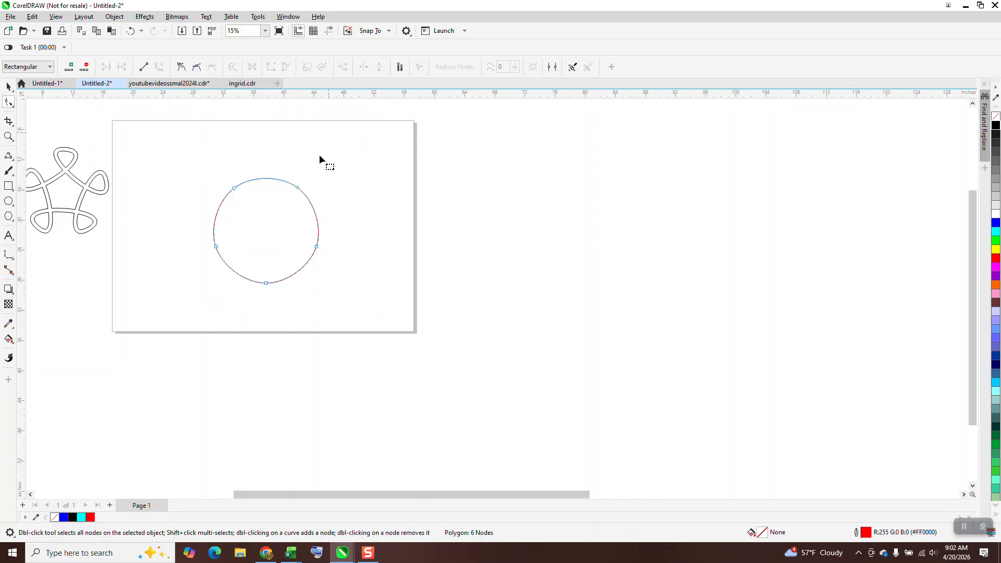
Pull one node across the shape to form five narrow looped petals, and set the flower's rotation to 0 degrees.
{"action": "left_click", "coordinate": [298, 187]}
{"action": "left_click_drag", "start_coordinate": [298, 189], "coordinate": [297, 149]}
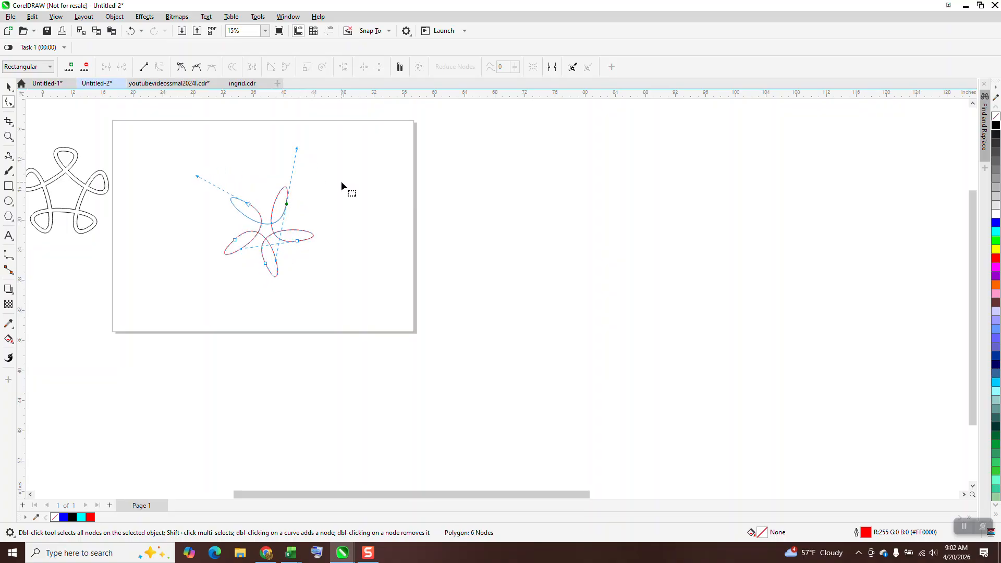
{"action": "left_click", "coordinate": [9, 88]}
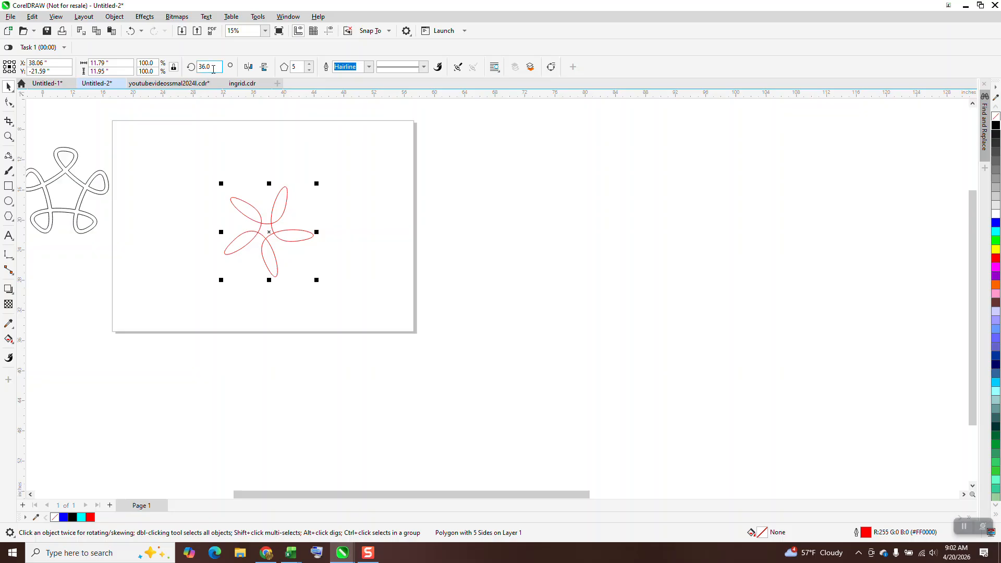
{"action": "key", "text": "Return"}
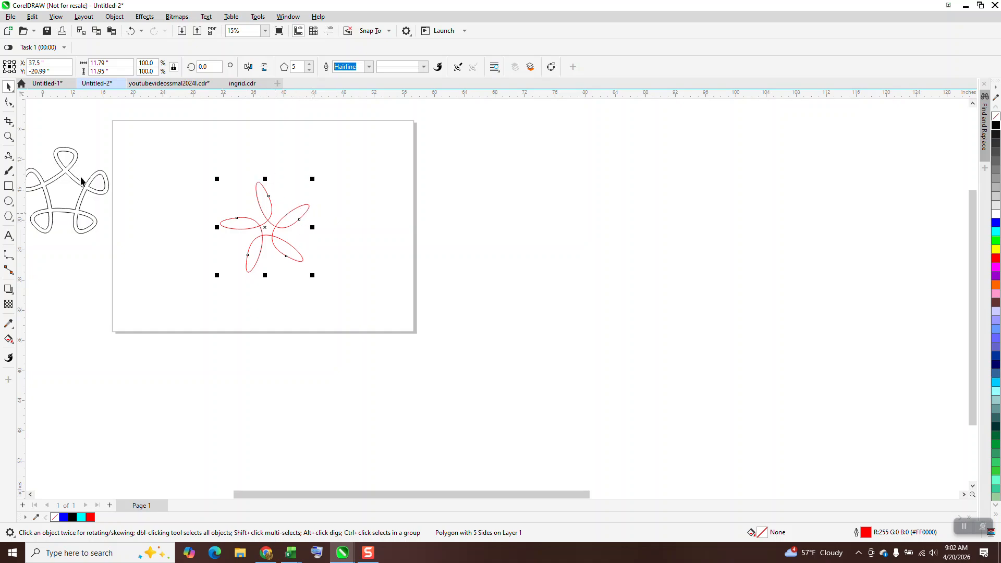
Show the guidelines and move the vertical guideline to the tip of the flower's upper right petal, at X about 43.4 in.
{"action": "left_click", "coordinate": [9, 137]}
{"action": "left_click_drag", "start_coordinate": [142, 153], "coordinate": [453, 315]}
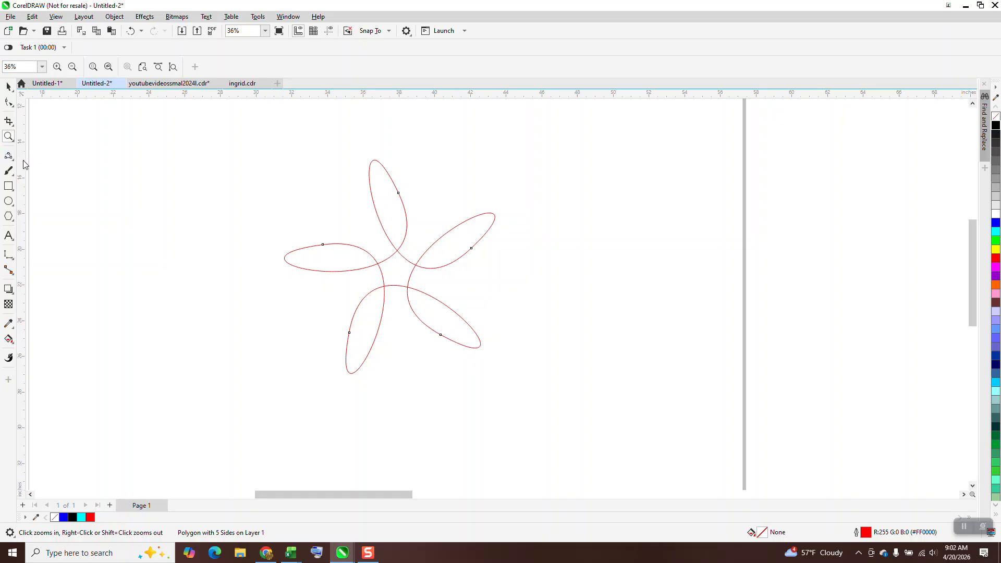
{"action": "left_click", "coordinate": [329, 31]}
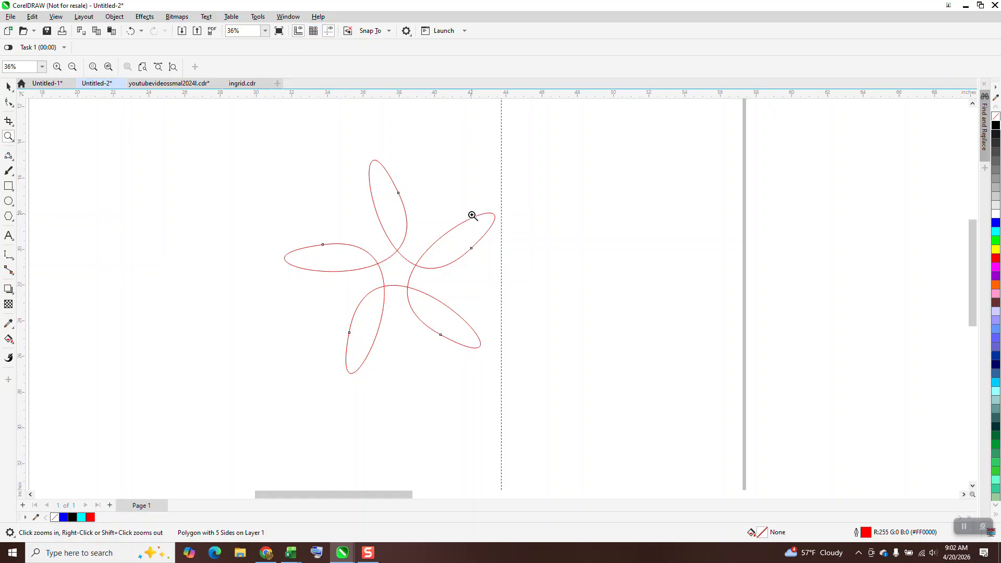
{"action": "left_click", "coordinate": [8, 86]}
{"action": "left_click_drag", "start_coordinate": [502, 215], "coordinate": [495, 217]}
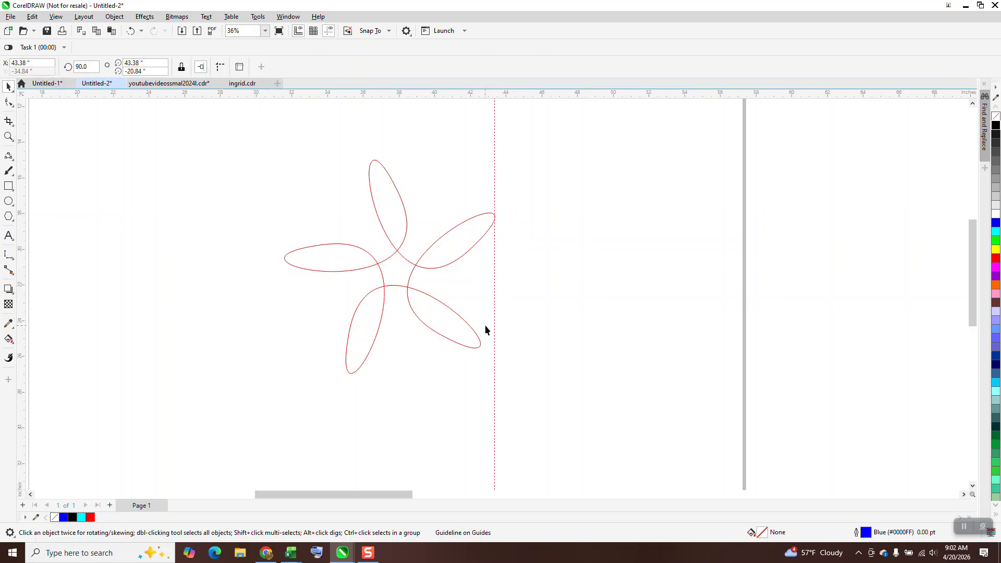
Rotate the flower about 6 degrees and align its two right petal tips with the vertical guideline, and hide the guidelines.
{"action": "left_click", "coordinate": [467, 334]}
{"action": "left_click", "coordinate": [467, 329]}
{"action": "left_click_drag", "start_coordinate": [426, 251], "coordinate": [495, 219]}
{"action": "left_click_drag", "start_coordinate": [496, 376], "coordinate": [517, 373]}
{"action": "left_click", "coordinate": [510, 224]}
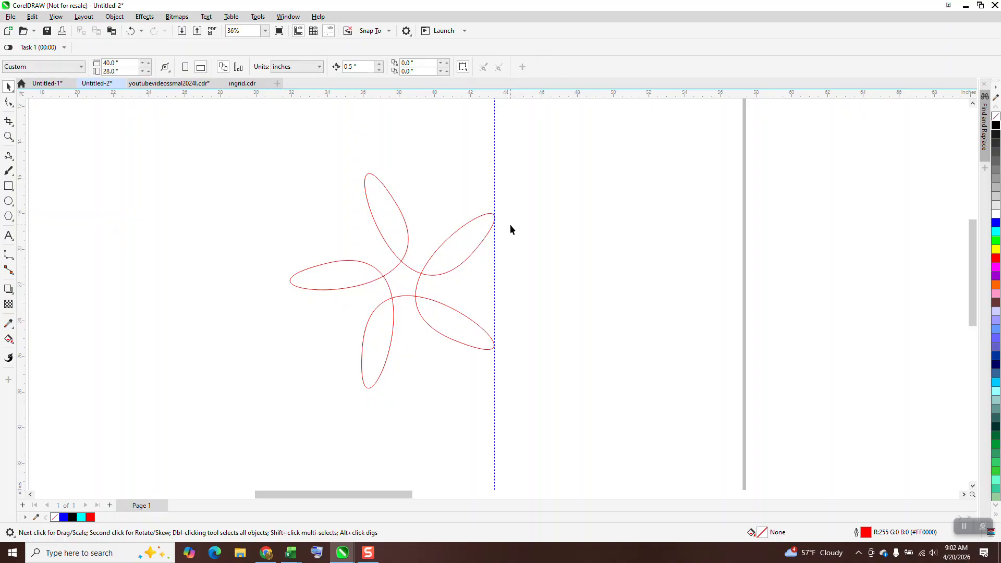
{"action": "left_click", "coordinate": [333, 31]}
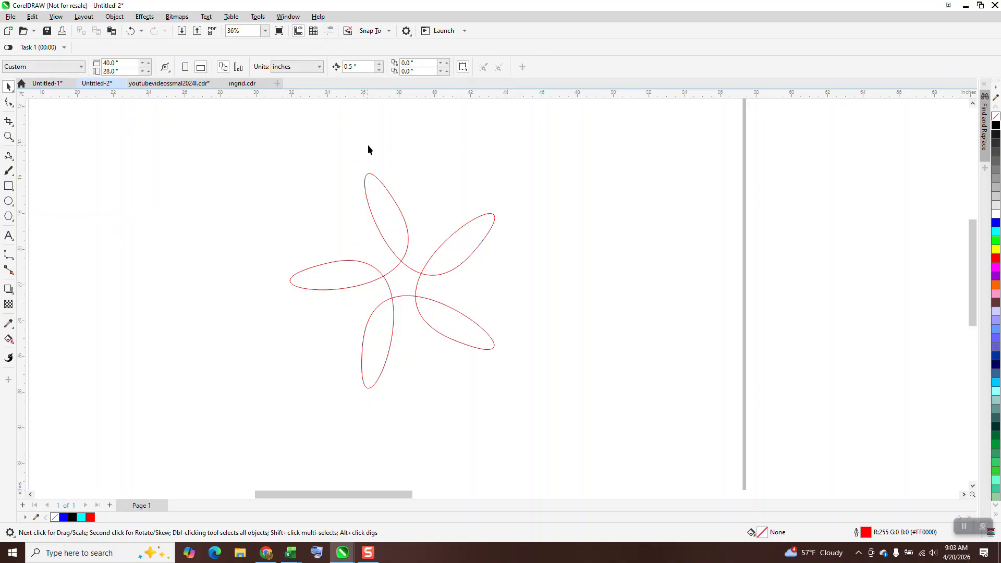
{"action": "left_click", "coordinate": [402, 230]}
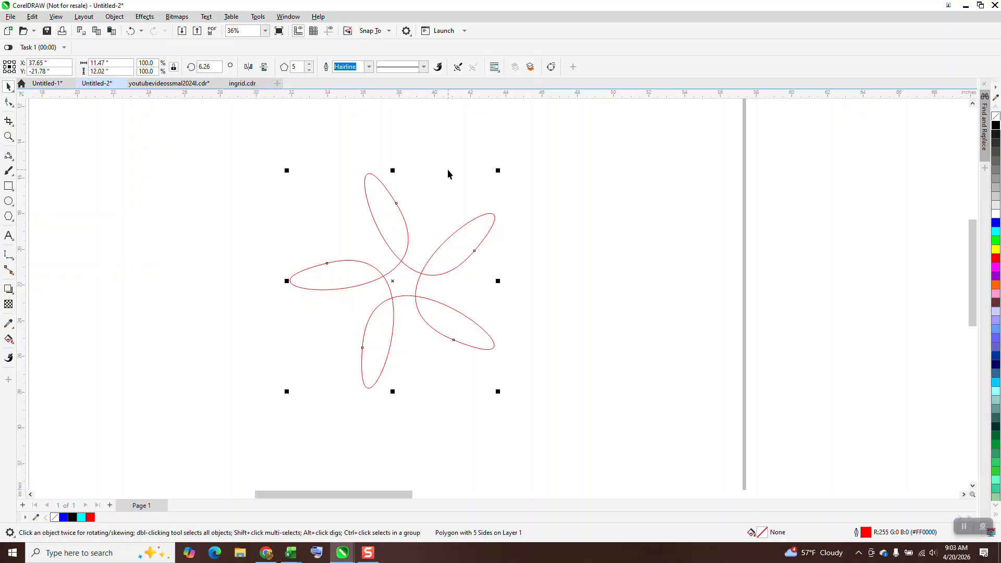
{"action": "left_click", "coordinate": [369, 66]}
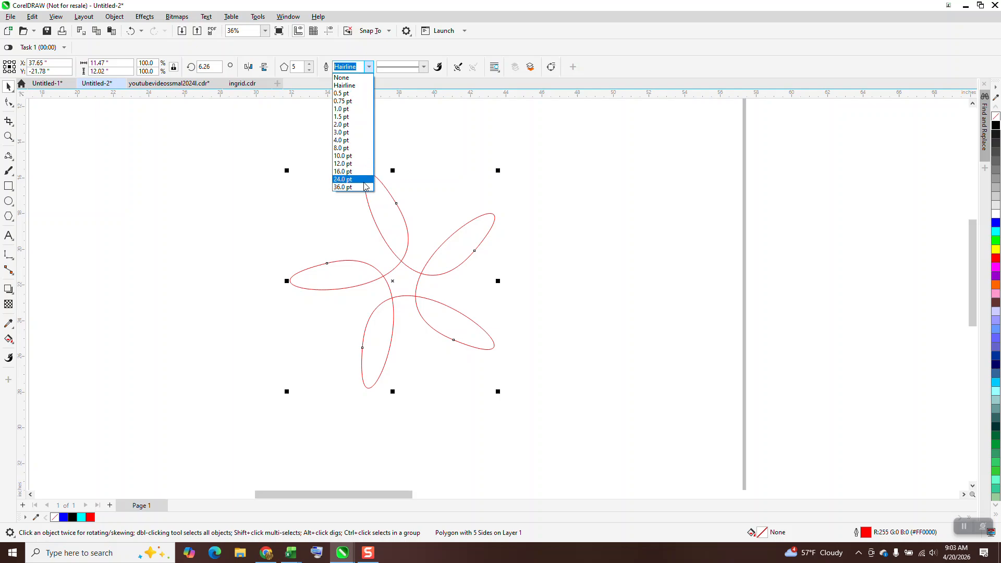
{"action": "left_click", "coordinate": [445, 149]}
{"action": "left_click", "coordinate": [446, 149]}
Set the outline width units to inches in the document's default graphic properties.
{"action": "key", "text": "F12"}
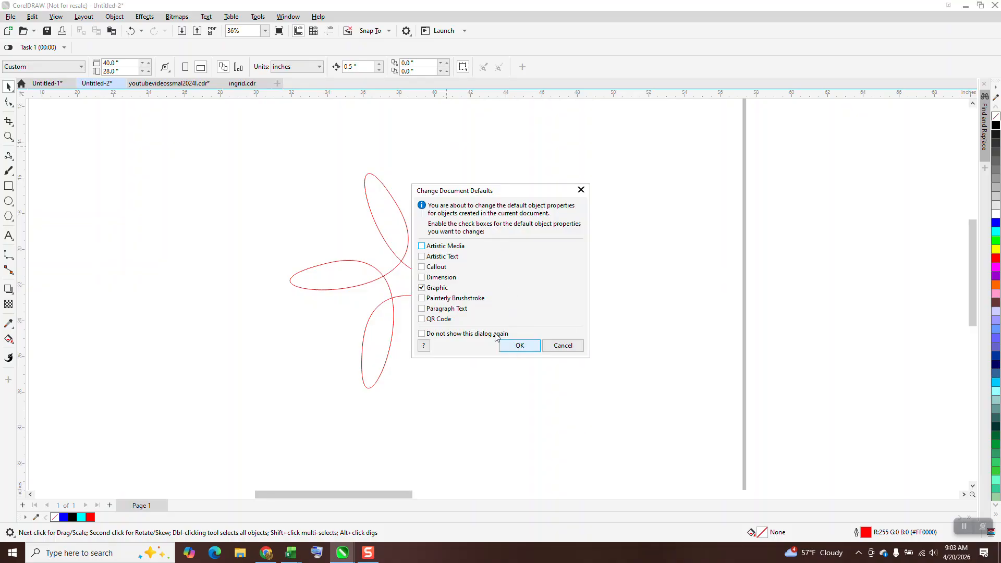
{"action": "left_click", "coordinate": [520, 346]}
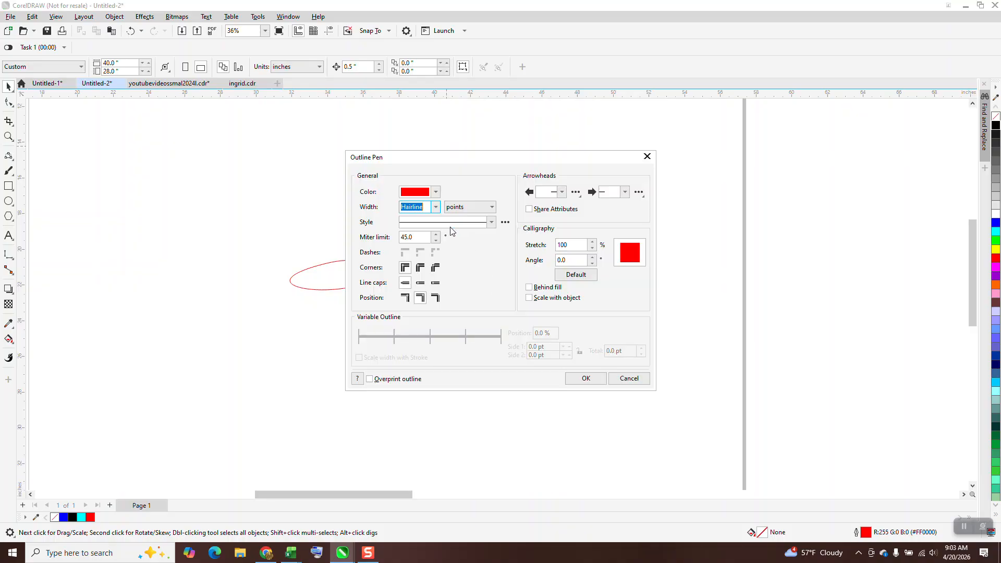
{"action": "left_click", "coordinate": [491, 209]}
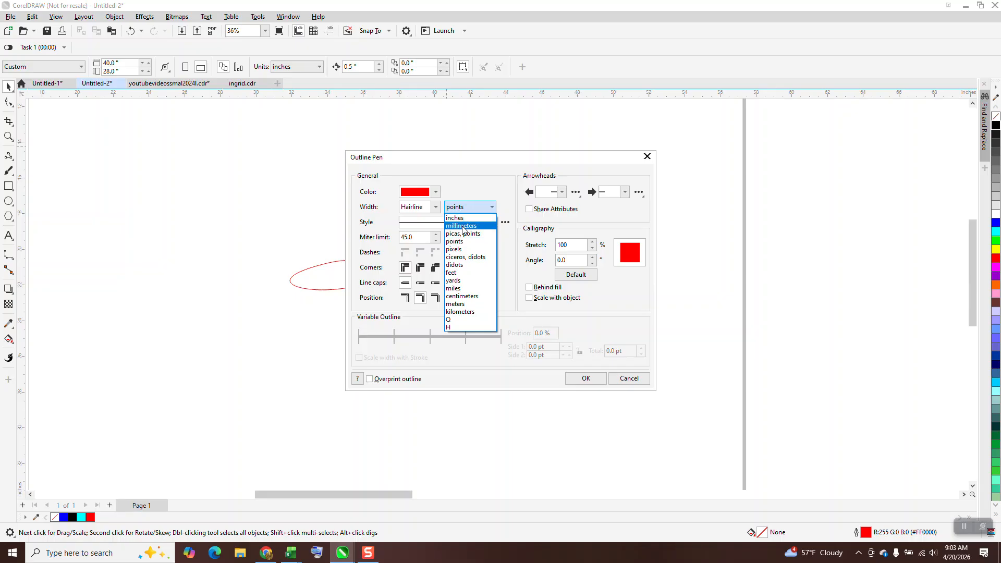
{"action": "left_click", "coordinate": [455, 242]}
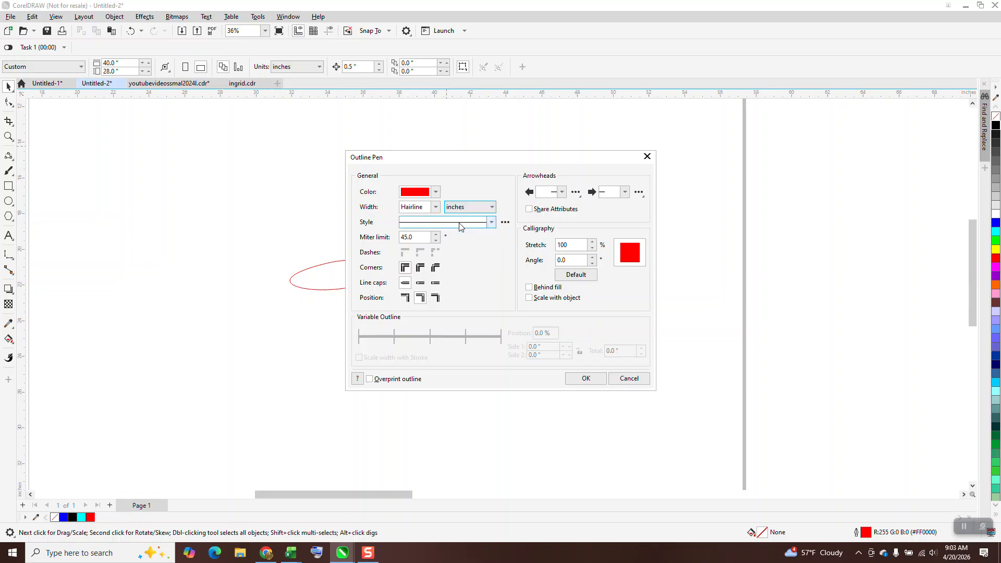
{"action": "left_click", "coordinate": [595, 380]}
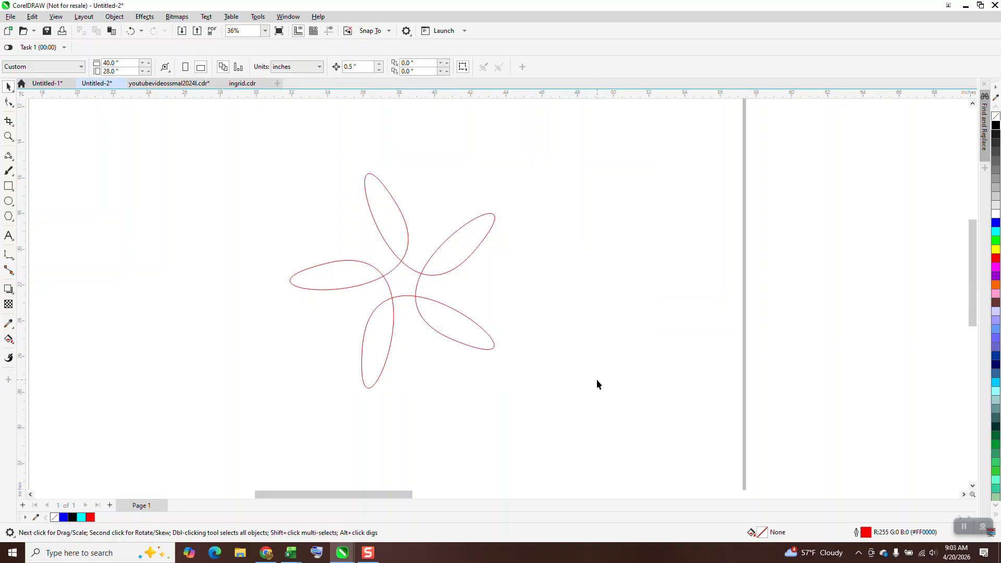
Set the flower's outline width to 0.5 in.
{"action": "left_click", "coordinate": [471, 259]}
{"action": "left_click", "coordinate": [369, 67]}
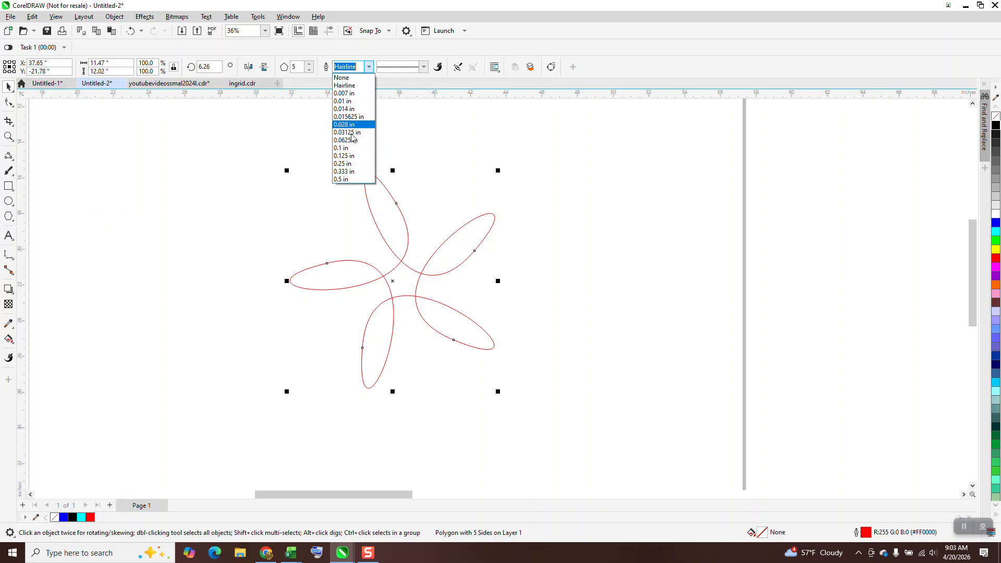
{"action": "left_click", "coordinate": [334, 181]}
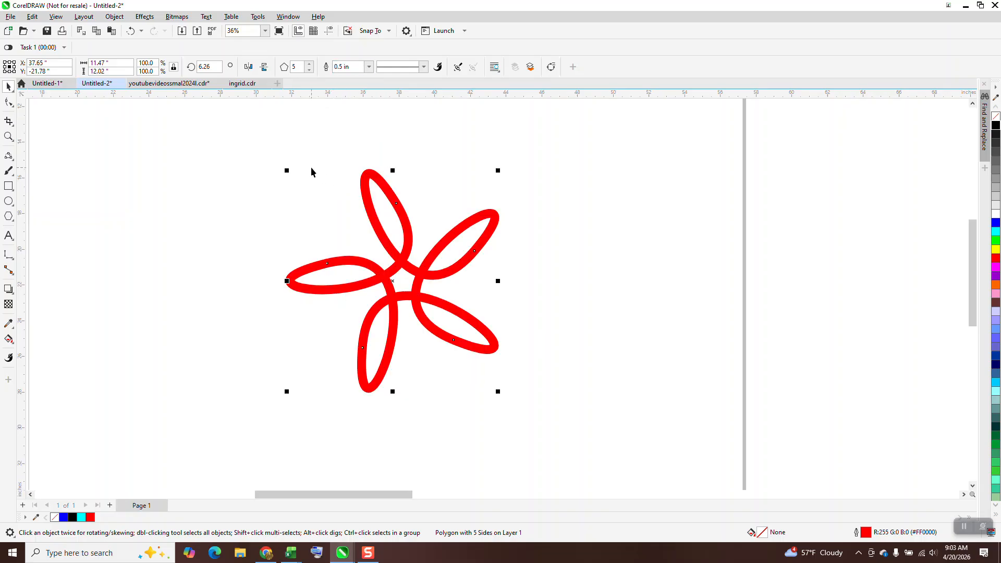
Convert the flower's outline to an object, remove its fill and give it a black outline.
{"action": "left_click", "coordinate": [114, 17]}
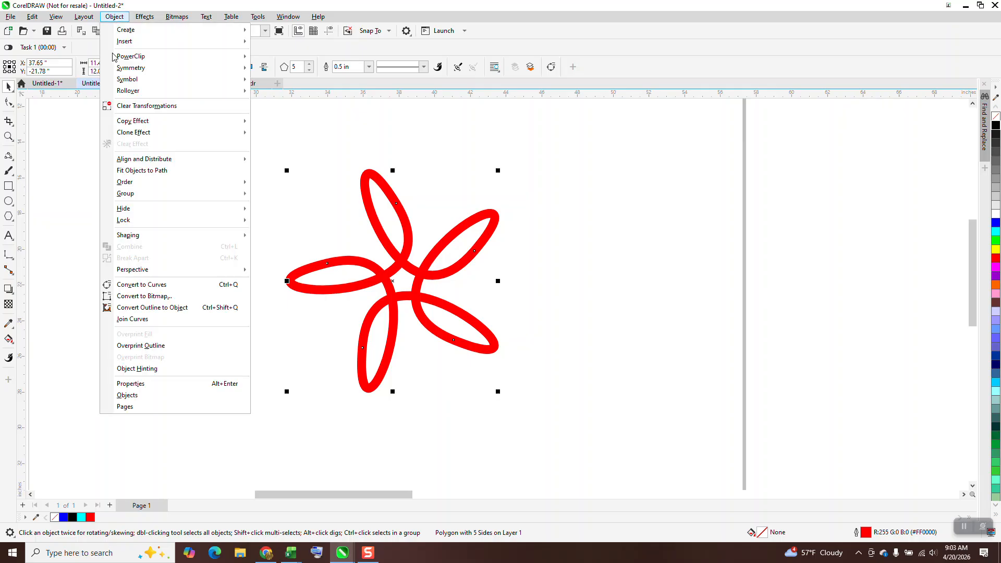
{"action": "left_click", "coordinate": [153, 311]}
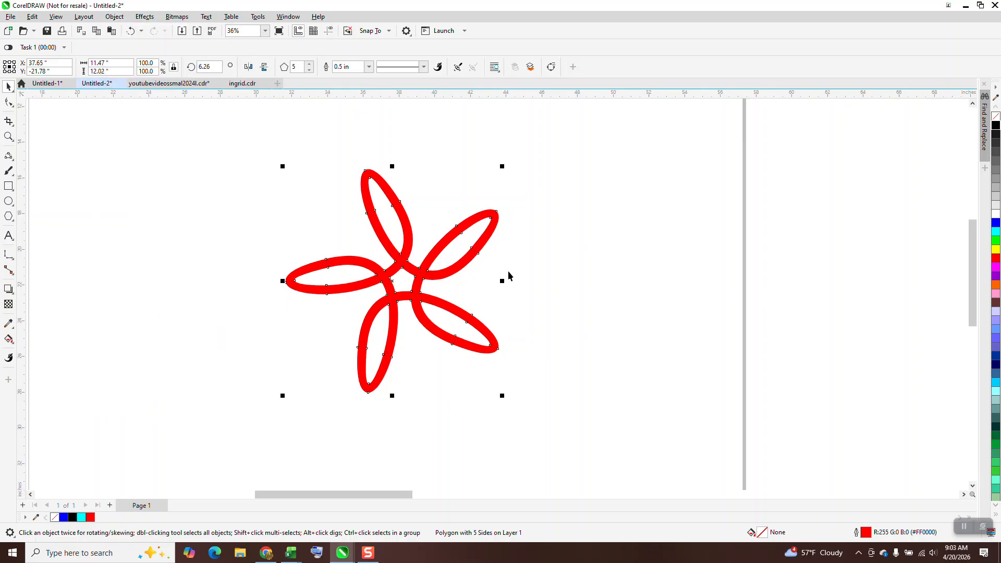
{"action": "left_click", "coordinate": [995, 118]}
{"action": "right_click", "coordinate": [995, 125]}
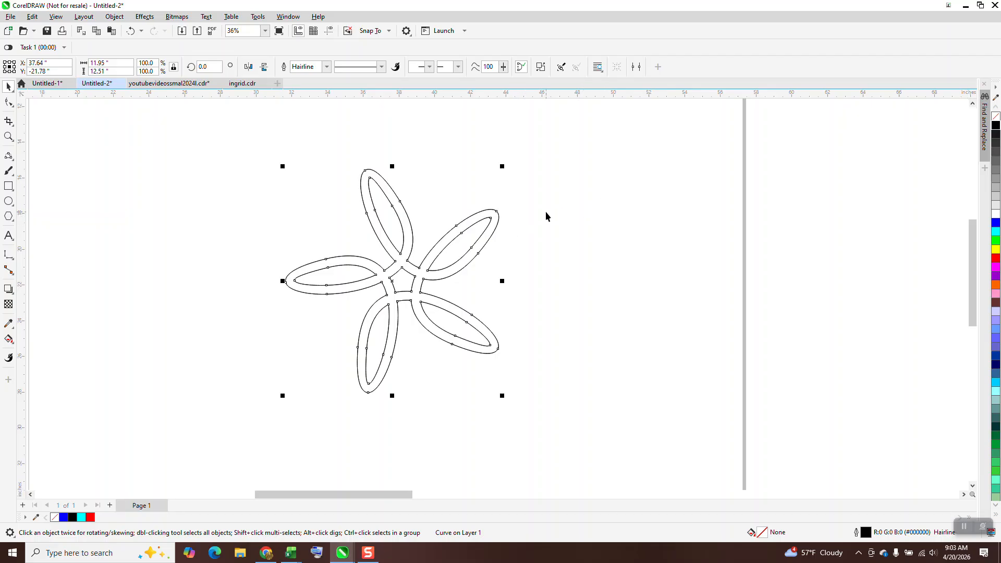
Mirror a copy of the flower horizontally to its right and nudge the copy 0.5 in left to overlap the petal tips.
{"action": "left_click_drag", "start_coordinate": [282, 281], "coordinate": [502, 288]}
{"action": "right_click", "coordinate": [501, 289]}
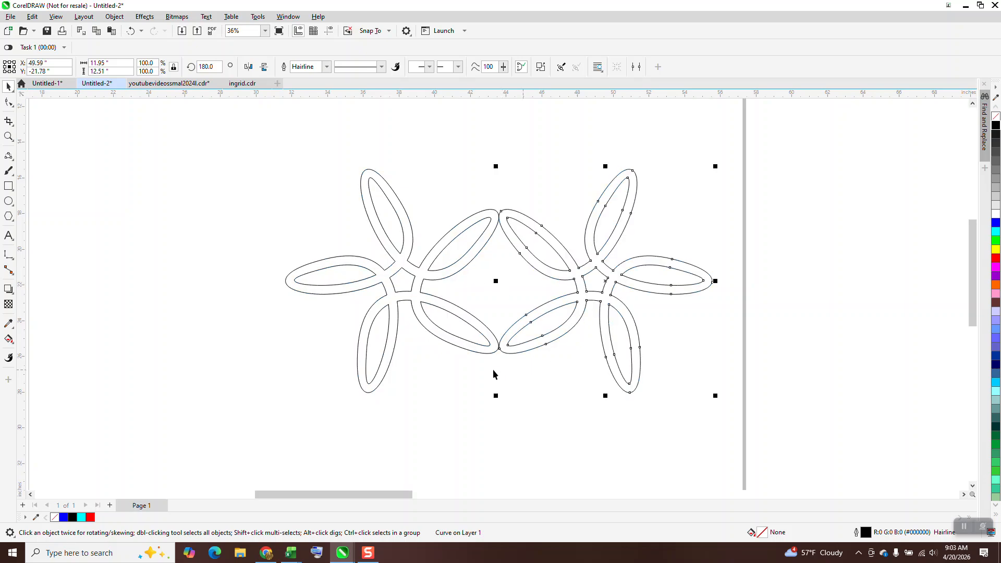
{"action": "left_click", "coordinate": [405, 111]}
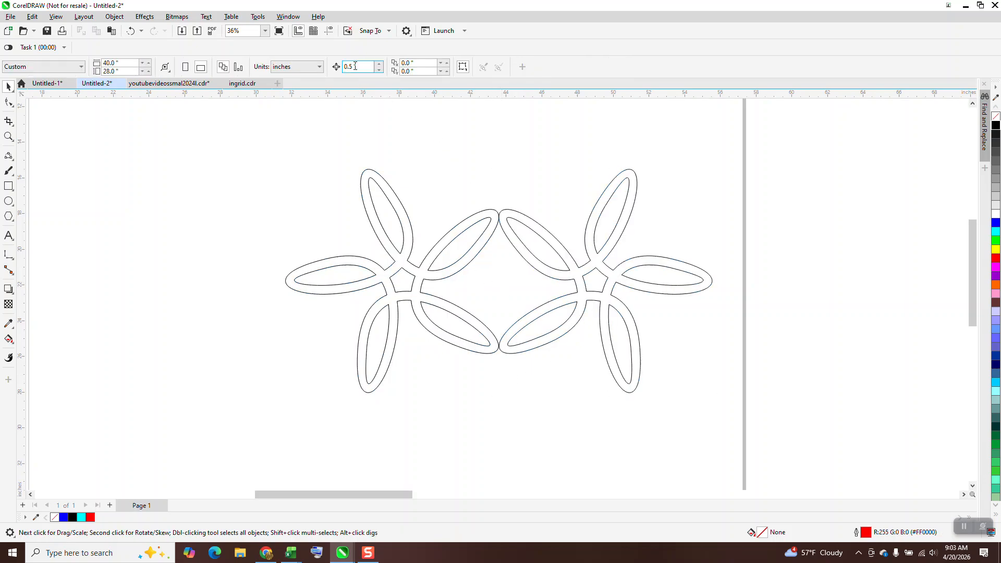
{"action": "left_click", "coordinate": [560, 249]}
{"action": "key", "text": "Left"}
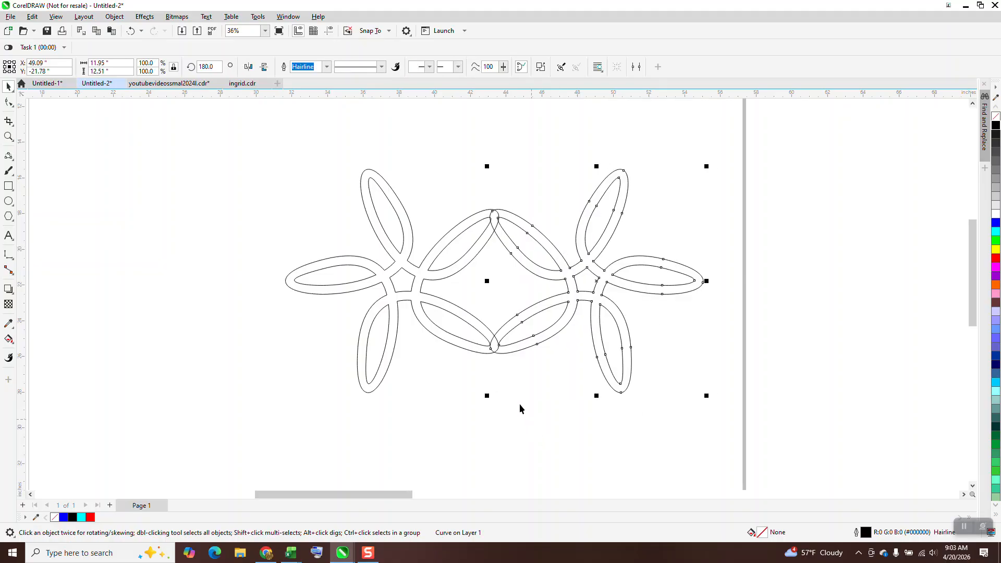
Select both flowers and mirror a copy of the pair vertically below the originals.
{"action": "scroll", "coordinate": [480, 380], "scroll_direction": "down", "scroll_amount": 1}
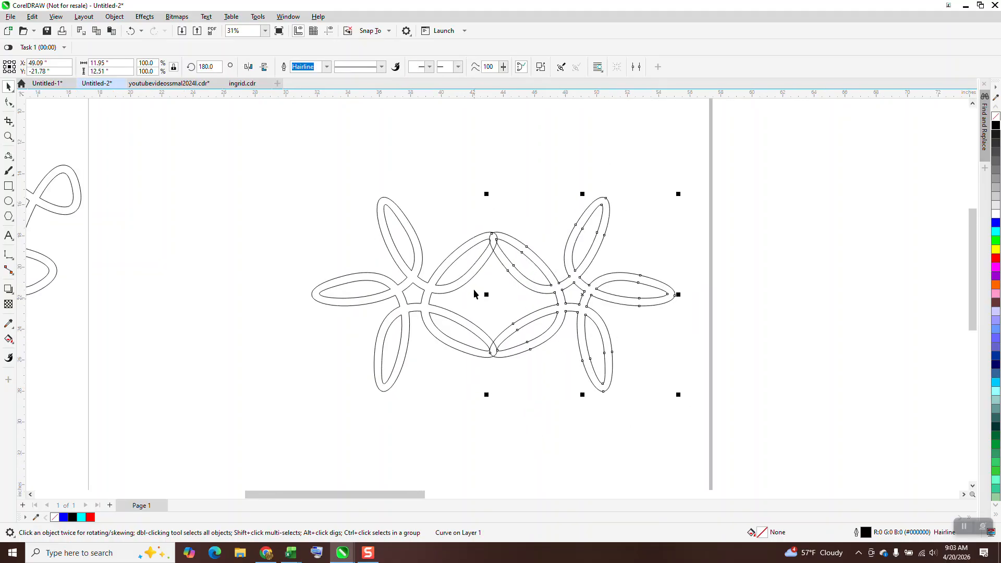
{"action": "scroll", "coordinate": [475, 297], "scroll_direction": "down", "scroll_amount": 1}
{"action": "scroll", "coordinate": [455, 302], "scroll_direction": "down", "scroll_amount": 1}
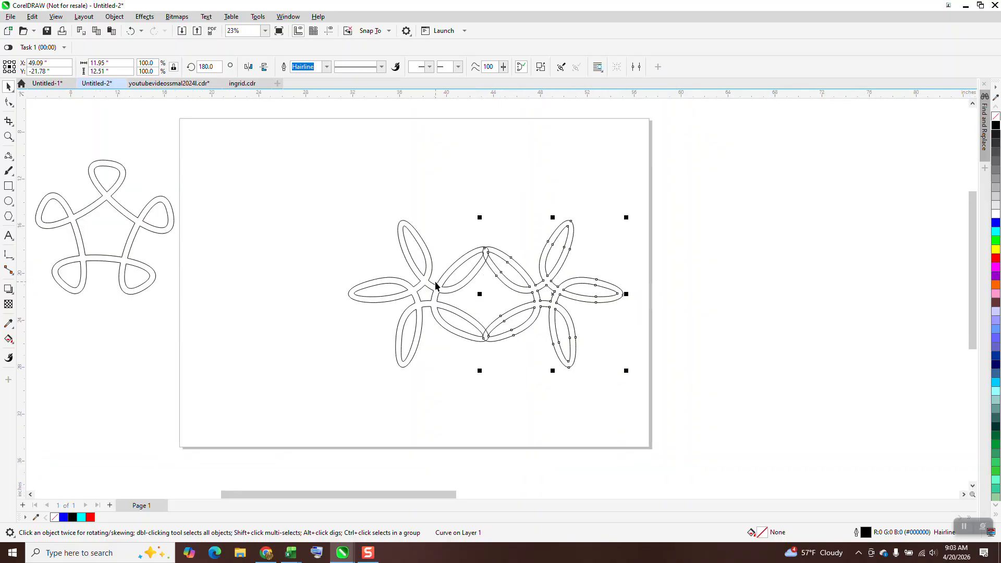
{"action": "scroll", "coordinate": [378, 239], "scroll_direction": "down", "scroll_amount": 1}
{"action": "left_click_drag", "start_coordinate": [309, 189], "coordinate": [584, 370]}
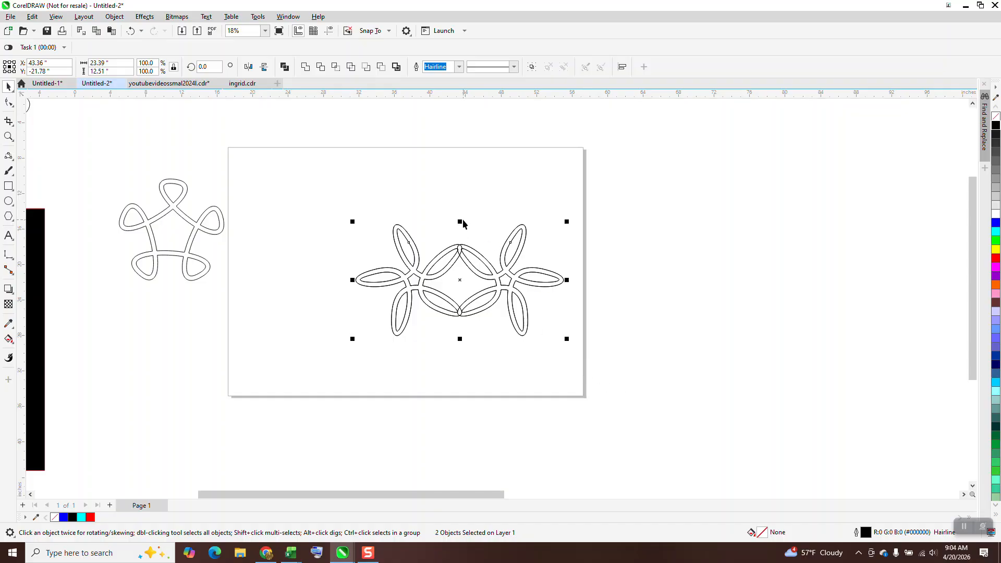
{"action": "left_click_drag", "start_coordinate": [461, 221], "coordinate": [474, 339]}
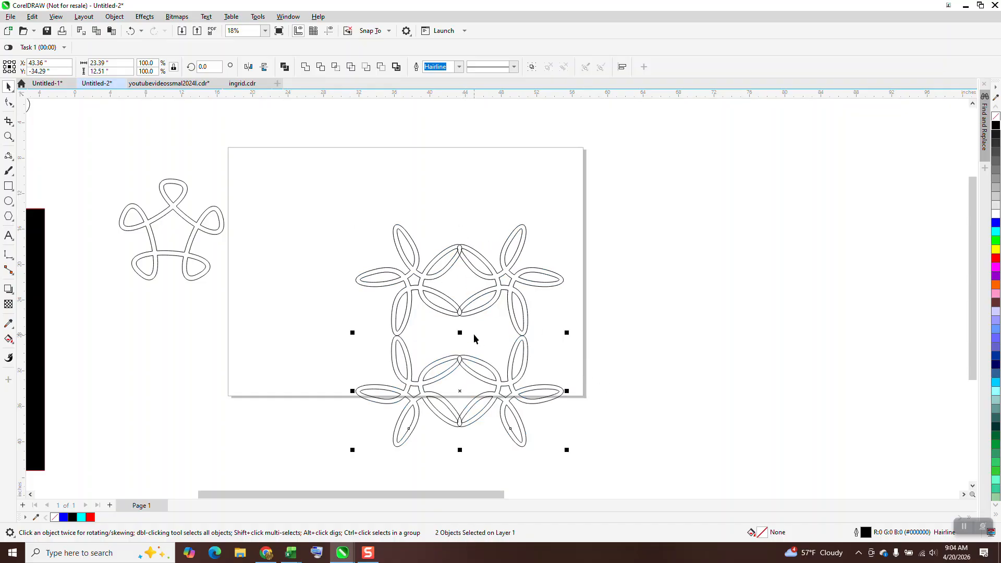
Nudge the lower pair of flowers 0.5 in up so its petal tips overlap those of the upper pair.
{"action": "key", "text": "Up"}
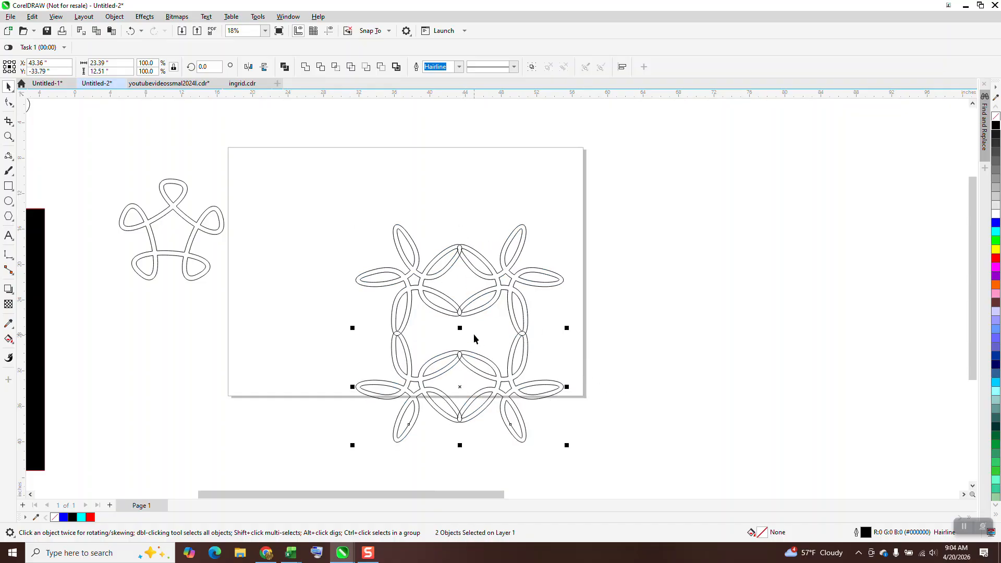
{"action": "left_click", "coordinate": [10, 139]}
{"action": "left_click", "coordinate": [431, 353]}
{"action": "left_click", "coordinate": [9, 136]}
{"action": "left_click_drag", "start_coordinate": [355, 304], "coordinate": [459, 359]}
{"action": "scroll", "coordinate": [306, 245], "scroll_direction": "down", "scroll_amount": 6}
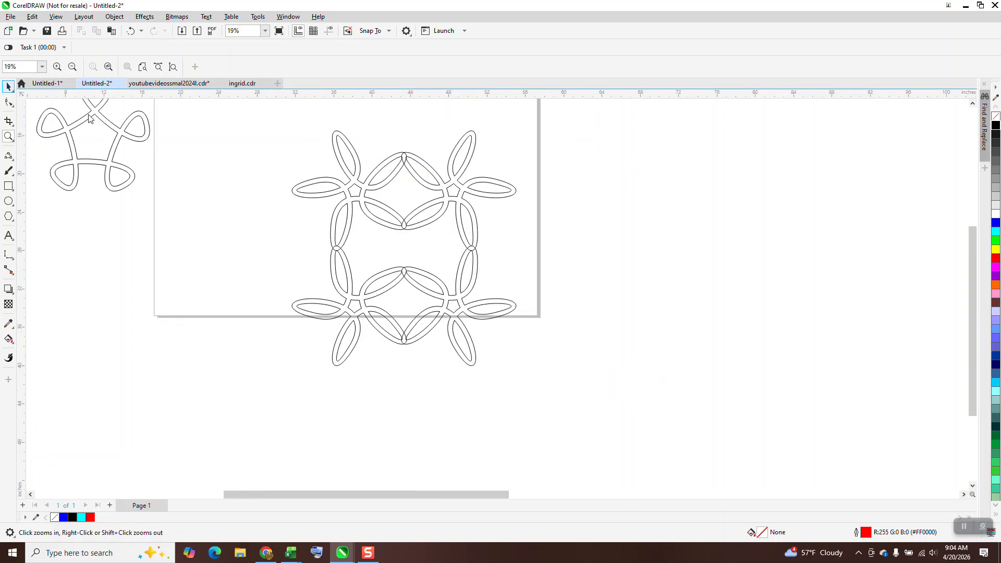
Select all four outlined flowers and group them.
{"action": "left_click", "coordinate": [8, 87]}
{"action": "left_click_drag", "start_coordinate": [268, 116], "coordinate": [626, 412]}
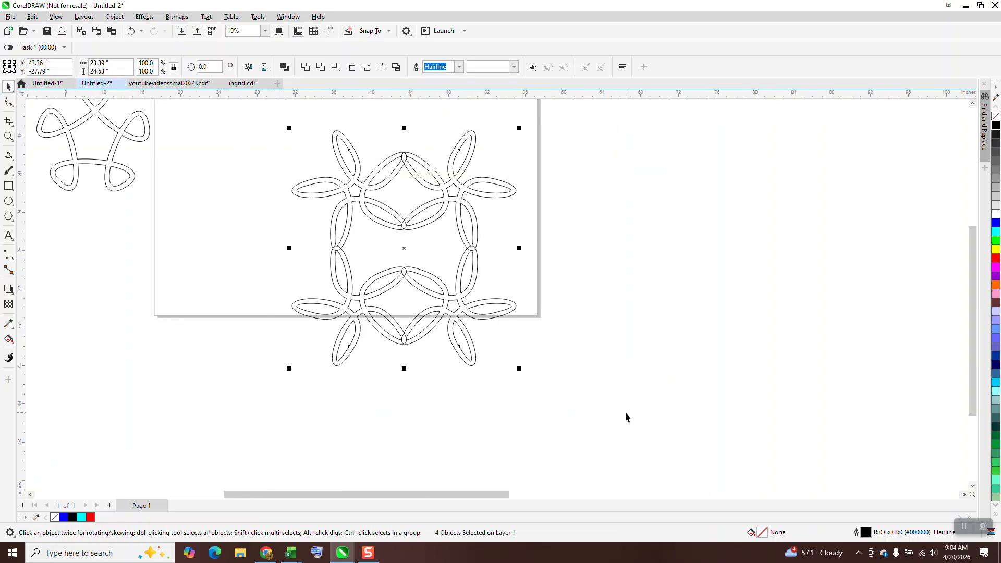
{"action": "key", "text": "ctrl+g"}
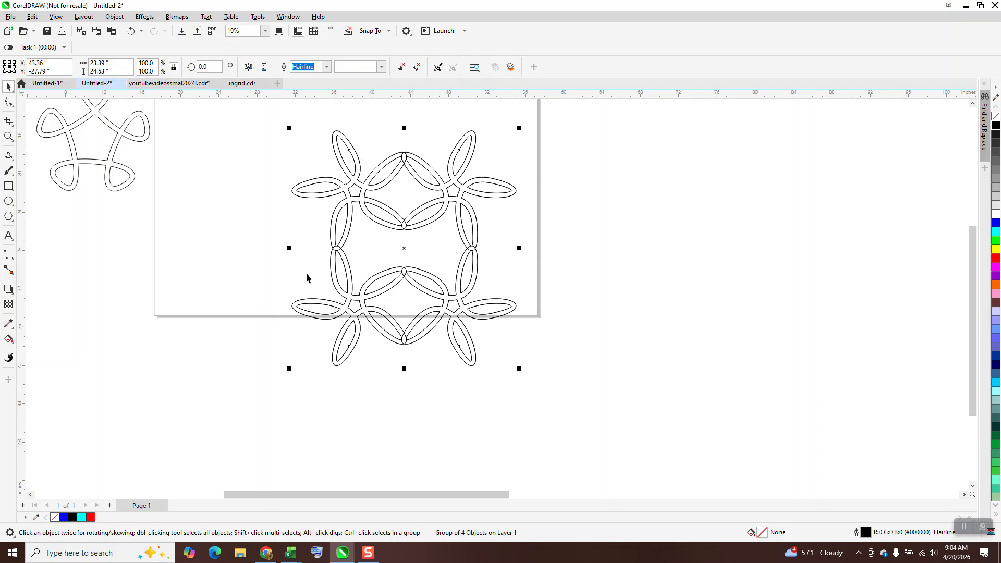
Mirror a copy of the four-flower group horizontally to its right and nudge the copy 0.5 in left to overlap the tips.
{"action": "left_click_drag", "start_coordinate": [385, 245], "coordinate": [554, 250]}
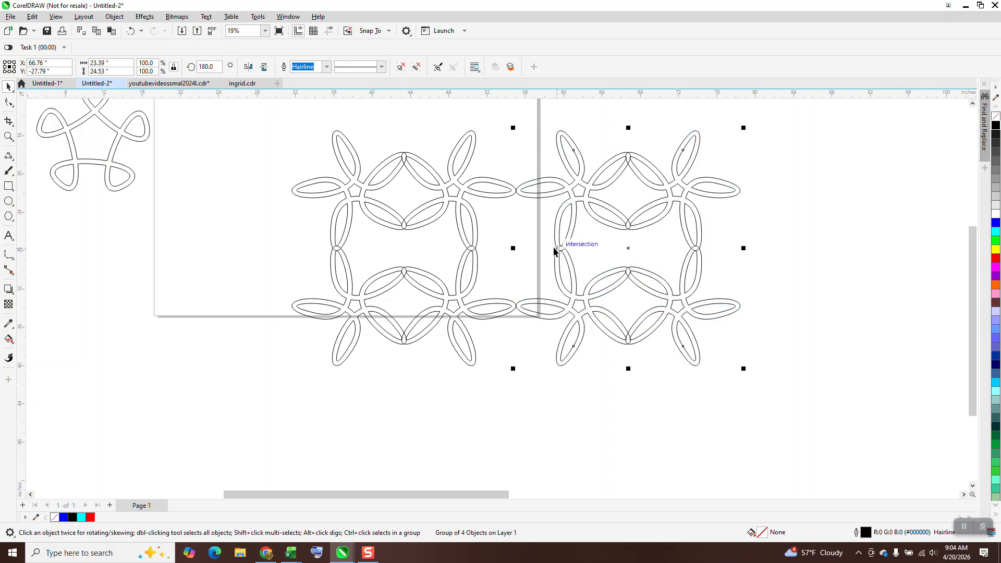
{"action": "key", "text": "Left"}
{"action": "key", "text": "Left"}
{"action": "key", "text": "Left"}
{"action": "key", "text": "Left"}
{"action": "key", "text": "Left"}
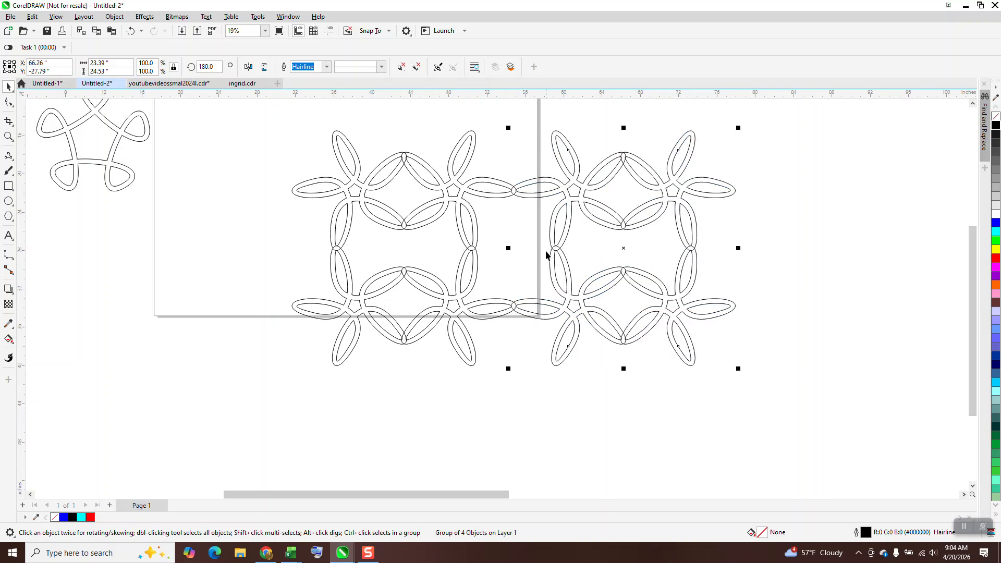
Group both four-flower clusters and mirror a copy vertically below, overlapping the petal tips by 0.5 in.
{"action": "scroll", "coordinate": [457, 292], "scroll_direction": "down", "scroll_amount": 1}
{"action": "left_click_drag", "start_coordinate": [314, 150], "coordinate": [781, 434]}
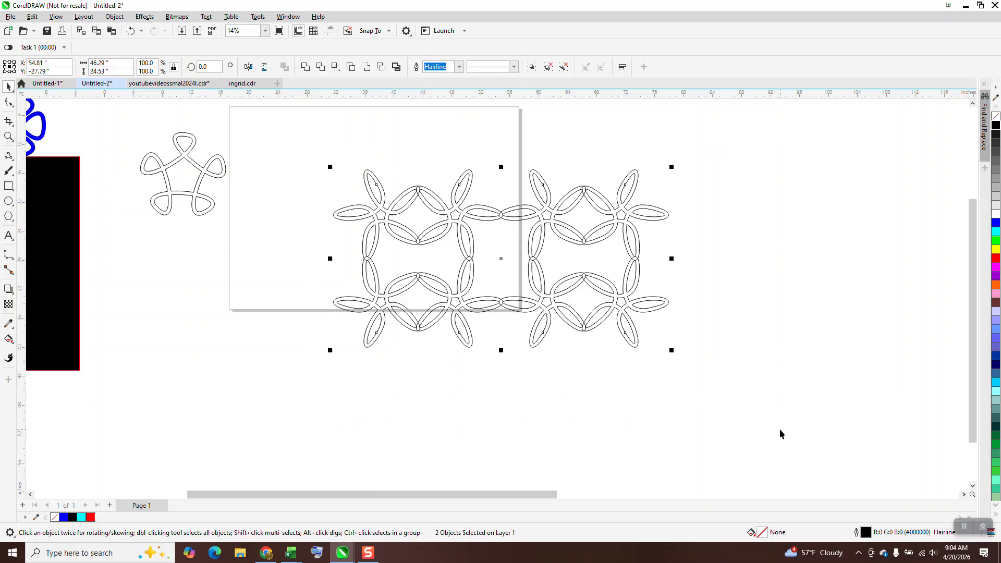
{"action": "key", "text": "ctrl+g"}
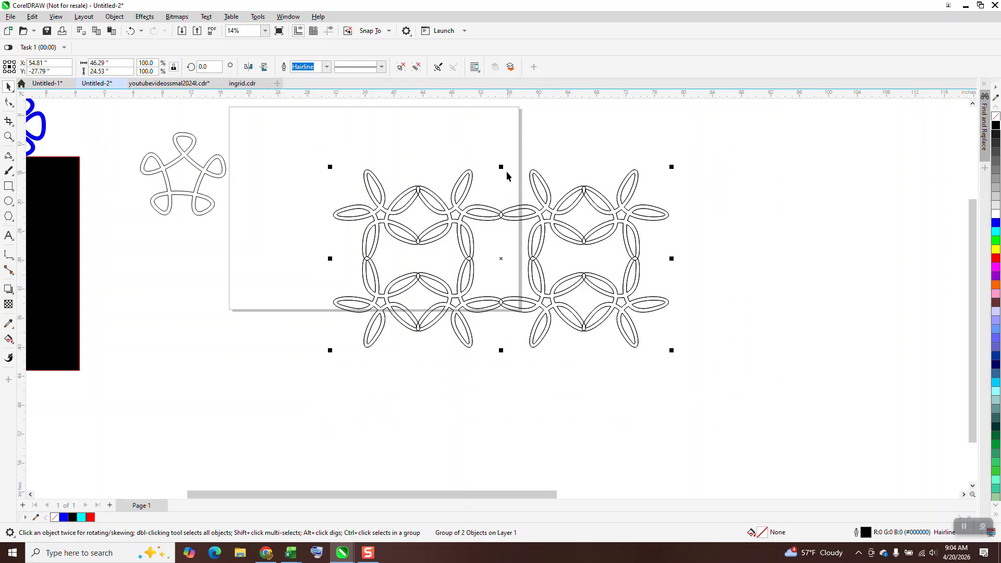
{"action": "left_click_drag", "start_coordinate": [510, 249], "coordinate": [527, 374]}
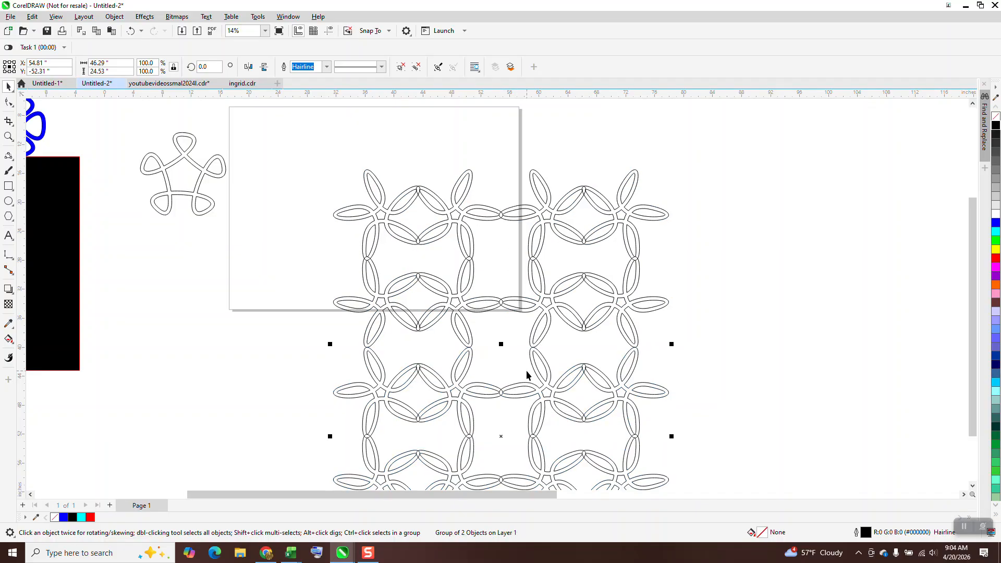
{"action": "scroll", "coordinate": [463, 328], "scroll_direction": "down", "scroll_amount": 3}
Select the upper and lower groups and weld them into a single pattern.
{"action": "left_click_drag", "start_coordinate": [368, 226], "coordinate": [517, 404]}
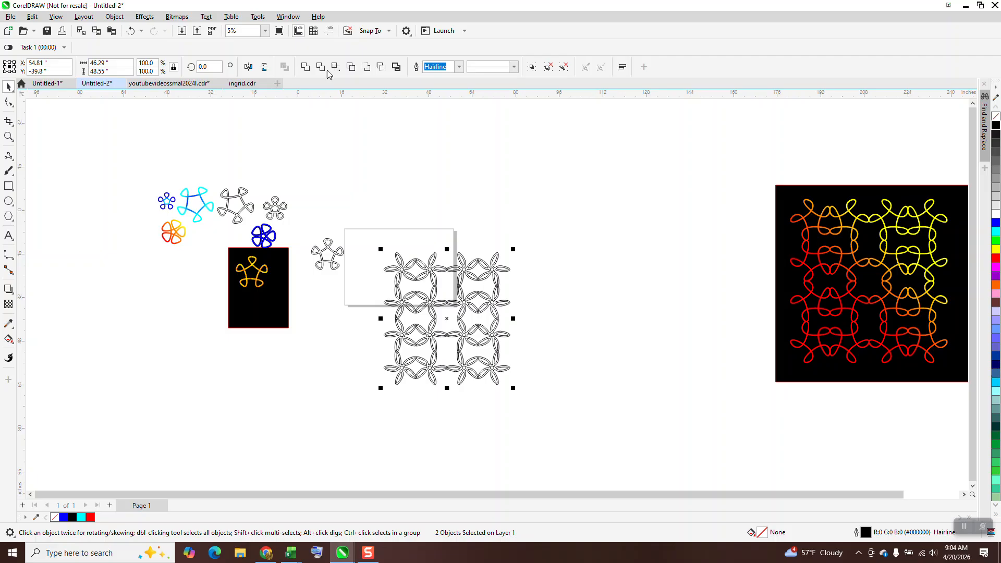
{"action": "left_click", "coordinate": [9, 137]}
{"action": "left_click_drag", "start_coordinate": [386, 252], "coordinate": [483, 321]}
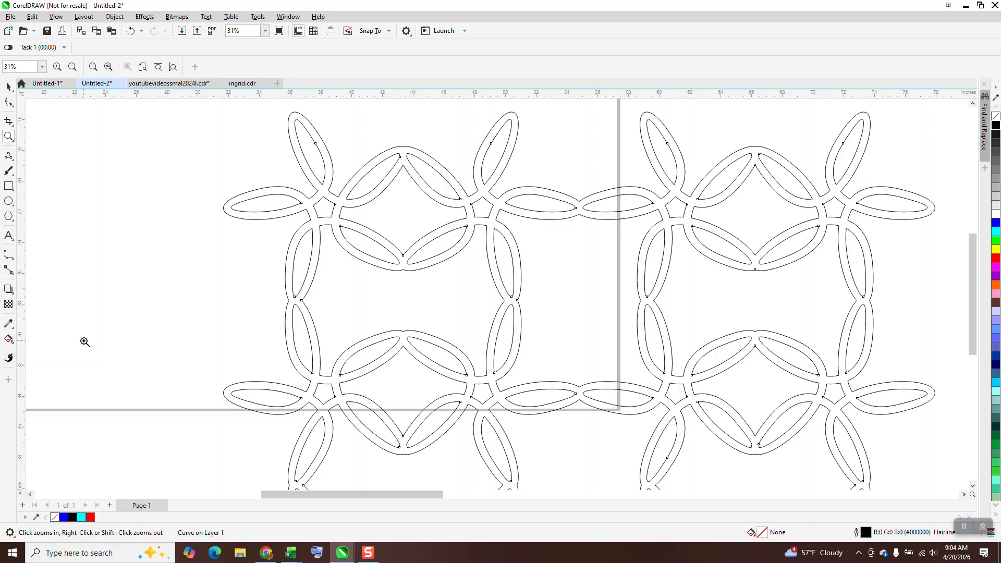
Use Smart Fill to fill the strands of the welded pattern with red and no outline.
{"action": "left_click", "coordinate": [12, 340]}
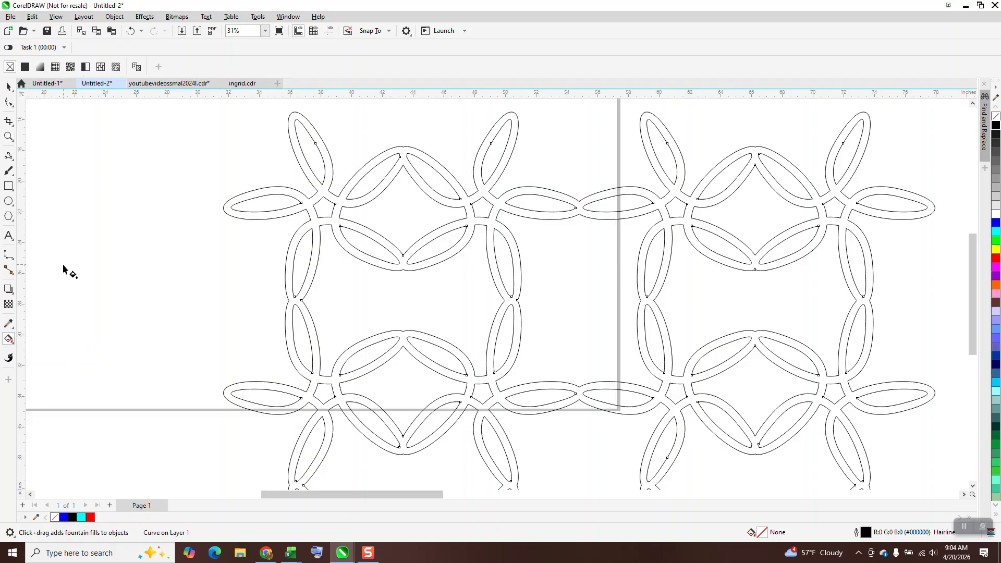
{"action": "left_click", "coordinate": [14, 347]}
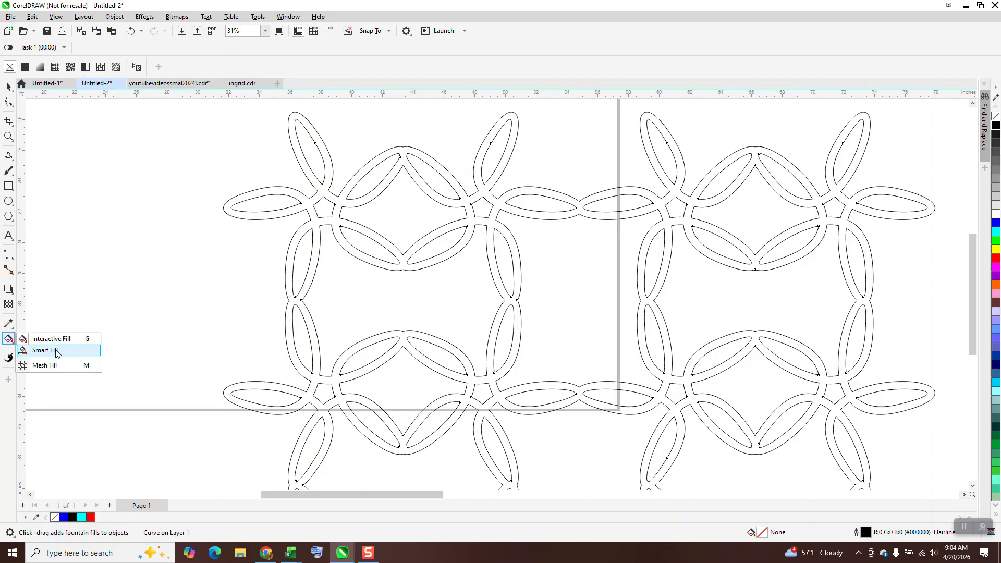
{"action": "left_click", "coordinate": [33, 351]}
{"action": "left_click", "coordinate": [307, 322]}
{"action": "scroll", "coordinate": [308, 323], "scroll_direction": "down", "scroll_amount": 4}
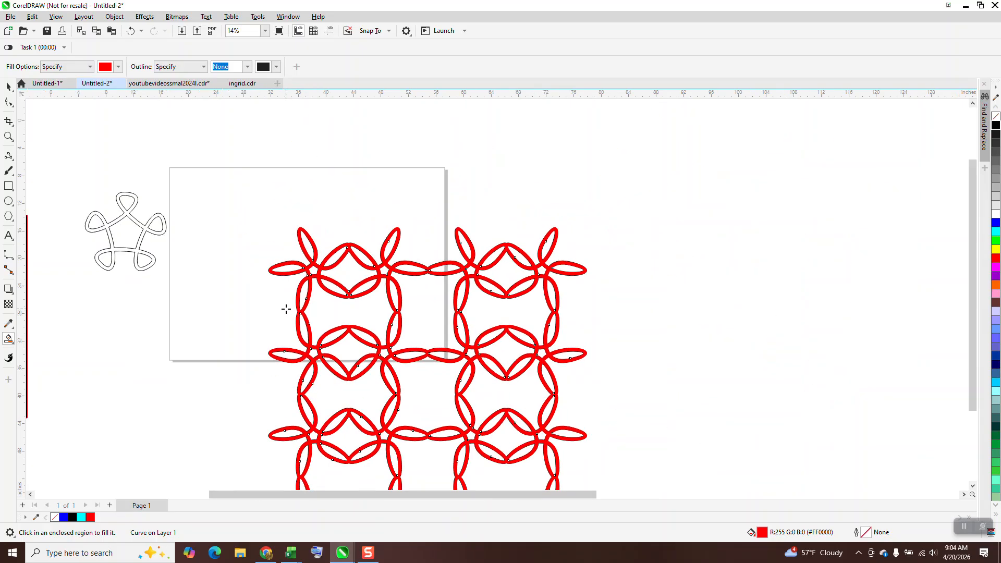
Separate the red filled pattern from the outline version by moving it right and the outline version up.
{"action": "left_click", "coordinate": [8, 86]}
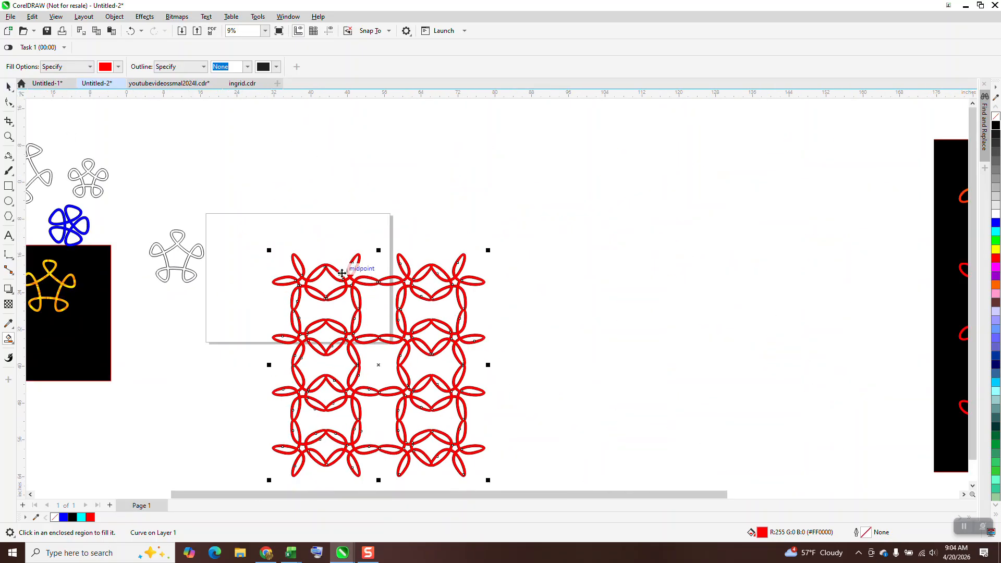
{"action": "left_click_drag", "start_coordinate": [362, 286], "coordinate": [619, 275]}
{"action": "left_click_drag", "start_coordinate": [460, 290], "coordinate": [435, 156]}
{"action": "left_click_drag", "start_coordinate": [640, 278], "coordinate": [592, 256]}
{"action": "scroll", "coordinate": [678, 318], "scroll_direction": "down", "scroll_amount": 1}
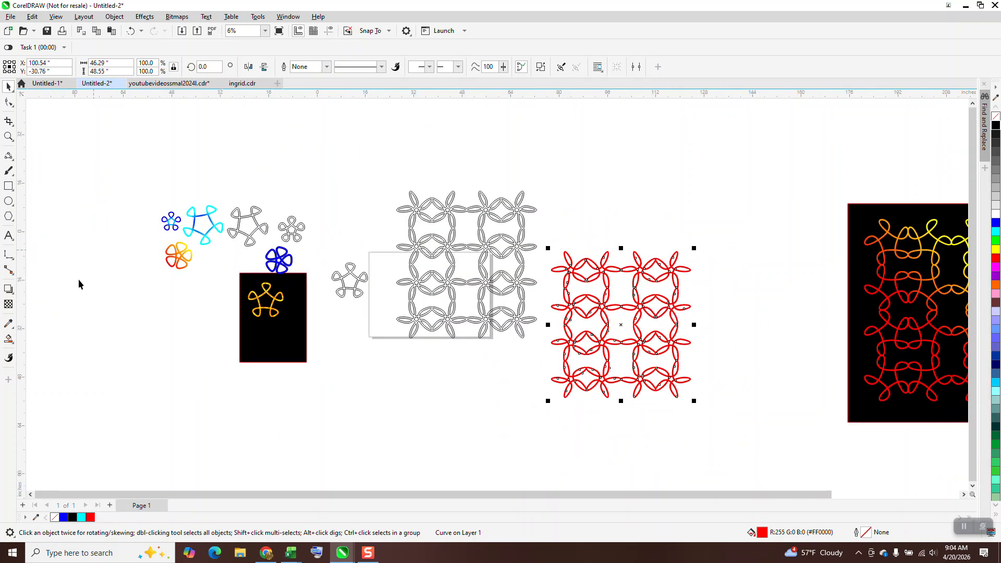
Apply an elliptical fountain fill to the red pattern, with yellow at the centre and red at the edges.
{"action": "left_click", "coordinate": [9, 339]}
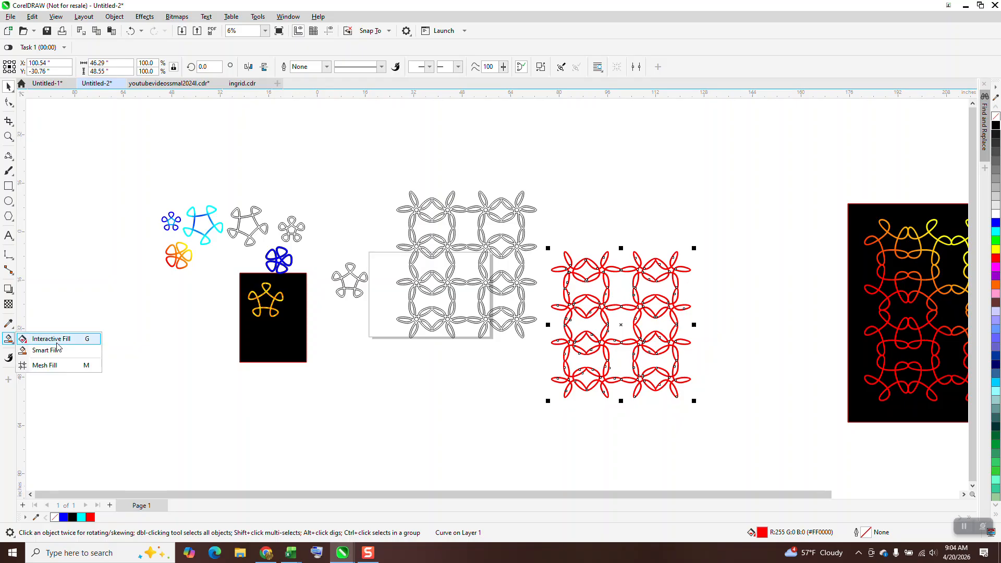
{"action": "left_click", "coordinate": [39, 351]}
{"action": "left_click_drag", "start_coordinate": [574, 374], "coordinate": [672, 282]}
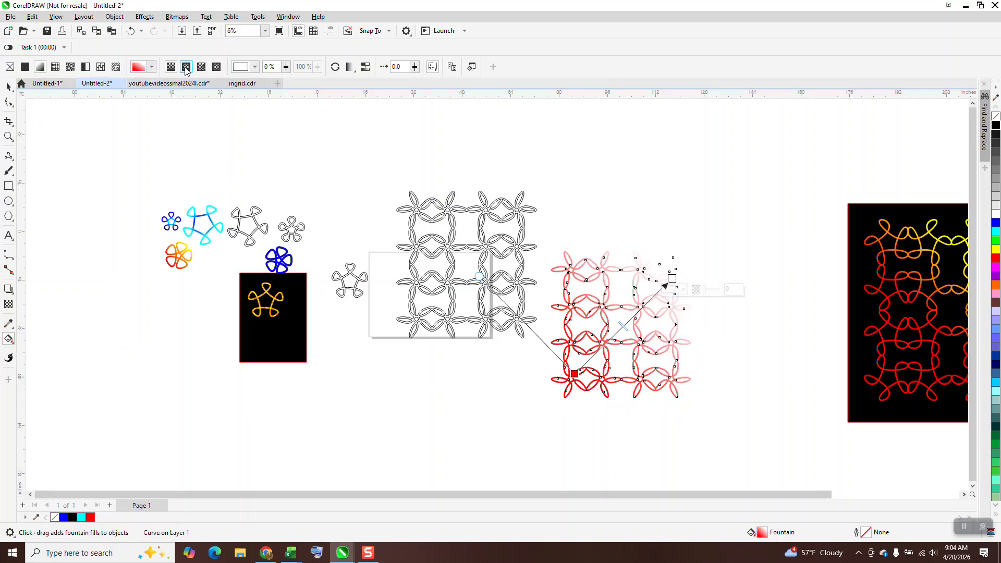
{"action": "left_click", "coordinate": [187, 67]}
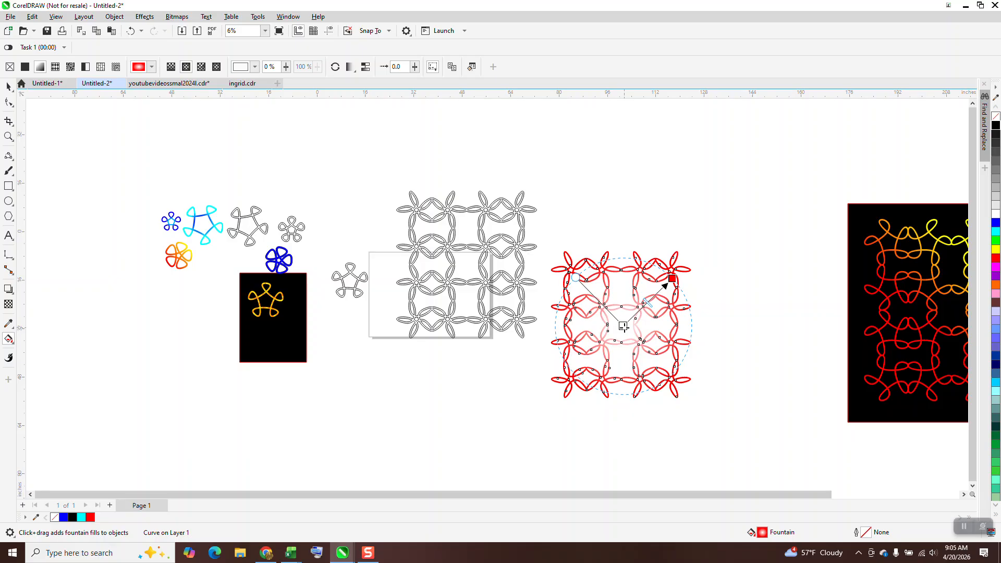
{"action": "left_click_drag", "start_coordinate": [919, 276], "coordinate": [623, 326]}
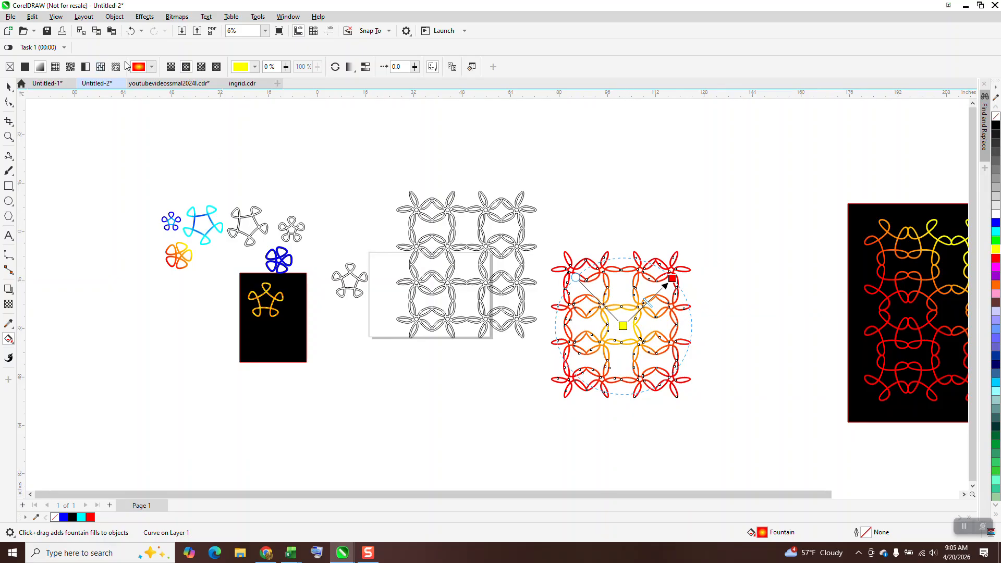
Apply the recent purple, blue and orange starburst fountain fill preset to the filled pattern.
{"action": "left_click", "coordinate": [152, 67]}
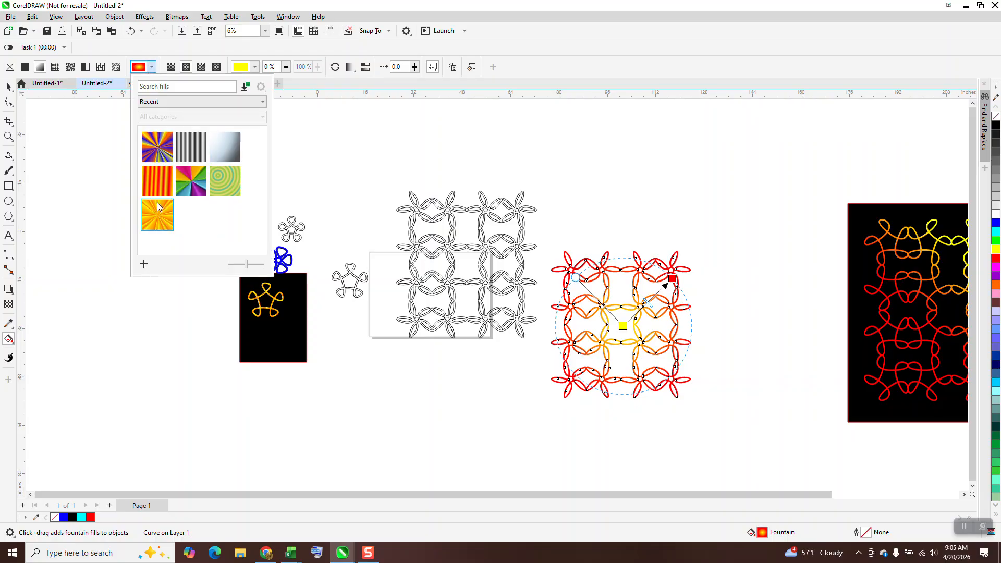
{"action": "left_click", "coordinate": [156, 151]}
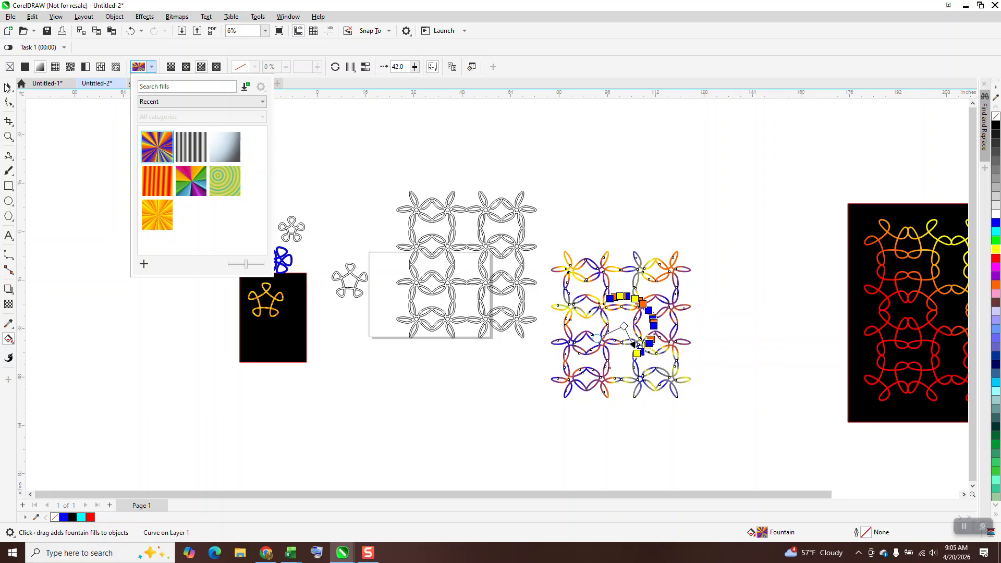
{"action": "left_click", "coordinate": [7, 87]}
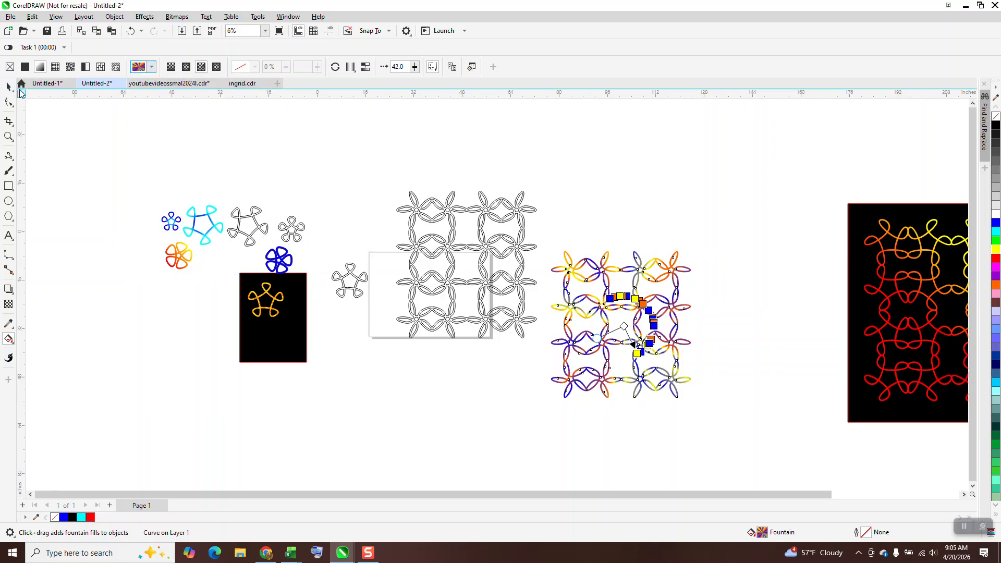
Move the large black rectangle from the red-yellow looped pattern to behind the multicoloured flower pattern.
{"action": "left_click", "coordinate": [8, 87]}
{"action": "left_click_drag", "start_coordinate": [856, 276], "coordinate": [539, 287]}
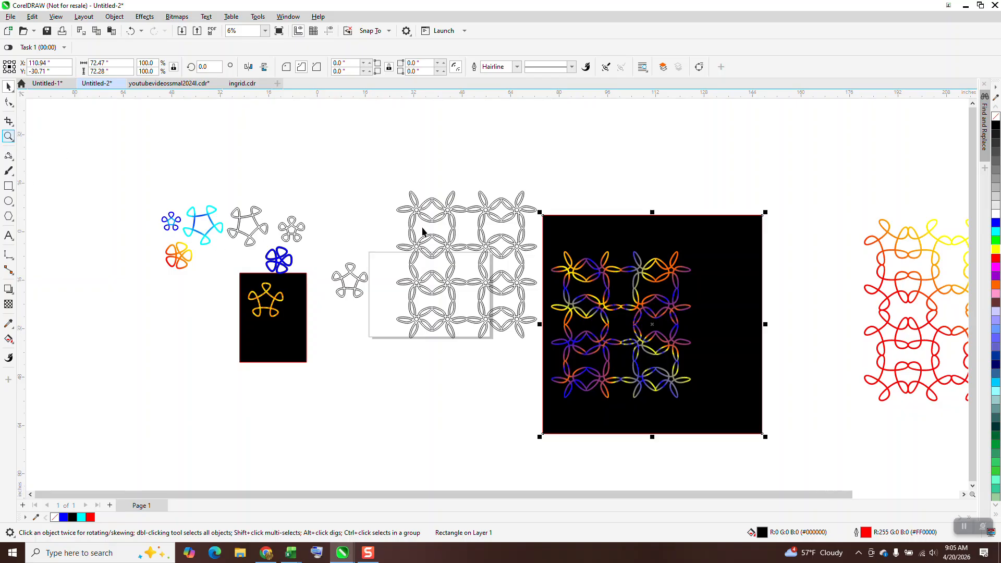
{"action": "mouse_move", "coordinate": [572, 235]}
{"action": "left_mouse_down"}
{"action": "mouse_move", "coordinate": [570, 289]}
{"action": "mouse_move", "coordinate": [568, 247]}
{"action": "mouse_move", "coordinate": [746, 437]}
{"action": "left_mouse_up"}
{"action": "left_click", "coordinate": [8, 137]}
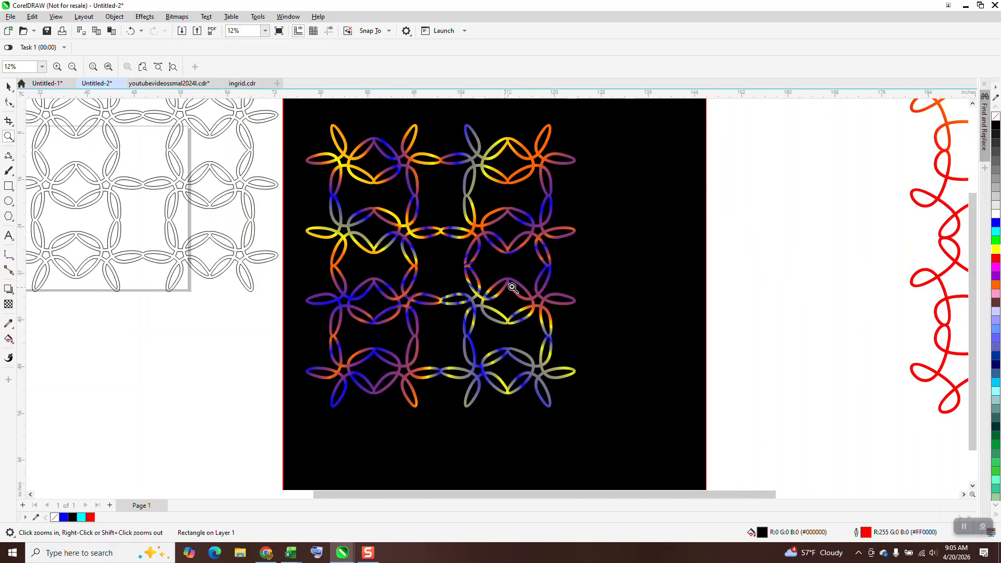
{"action": "scroll", "coordinate": [502, 297], "scroll_direction": "down", "scroll_amount": 1}
{"action": "scroll", "coordinate": [459, 277], "scroll_direction": "down", "scroll_amount": 1}
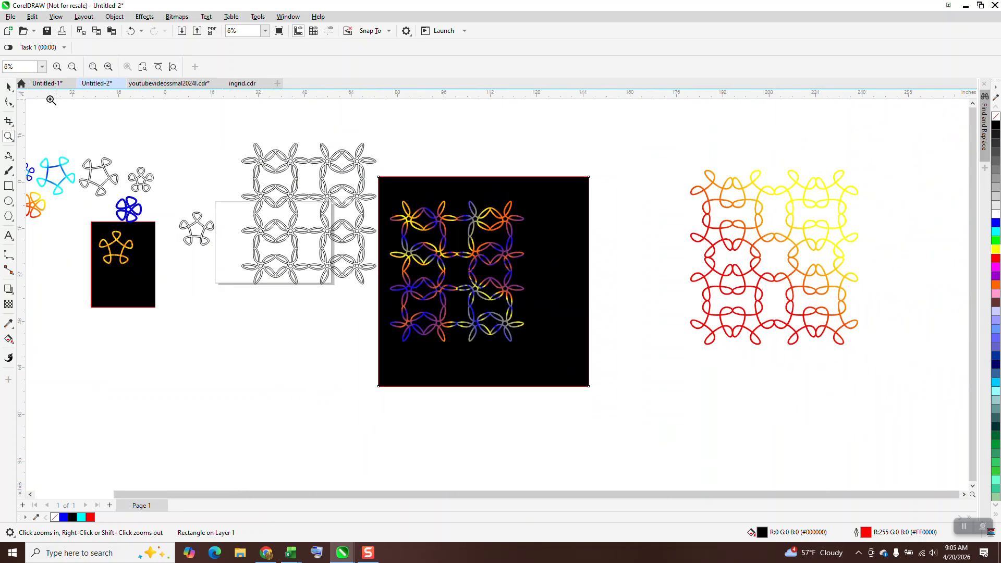
With nothing selected, change the default outline width units for Graphic objects to points.
{"action": "left_click", "coordinate": [8, 86]}
{"action": "left_click", "coordinate": [409, 136]}
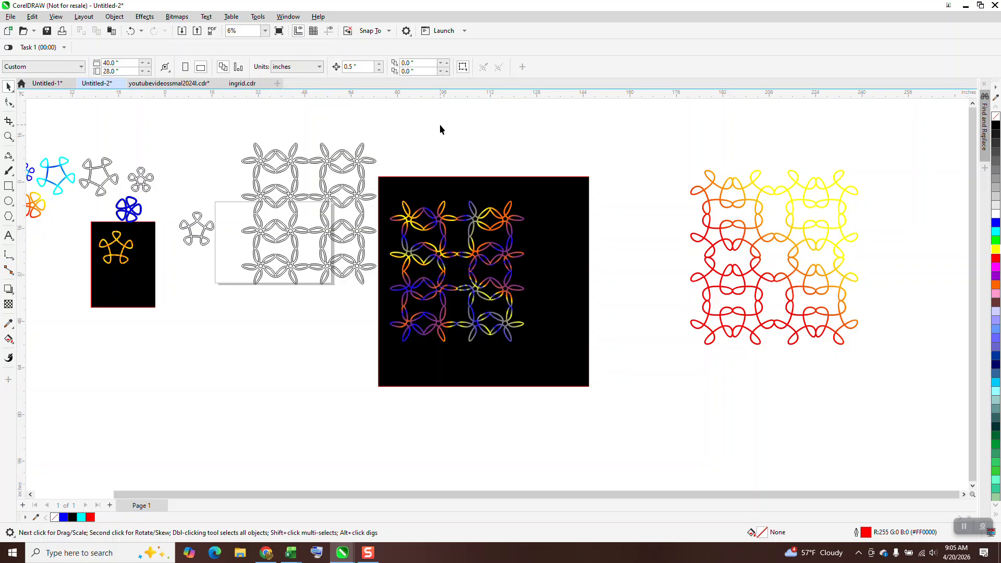
{"action": "key", "text": "F12"}
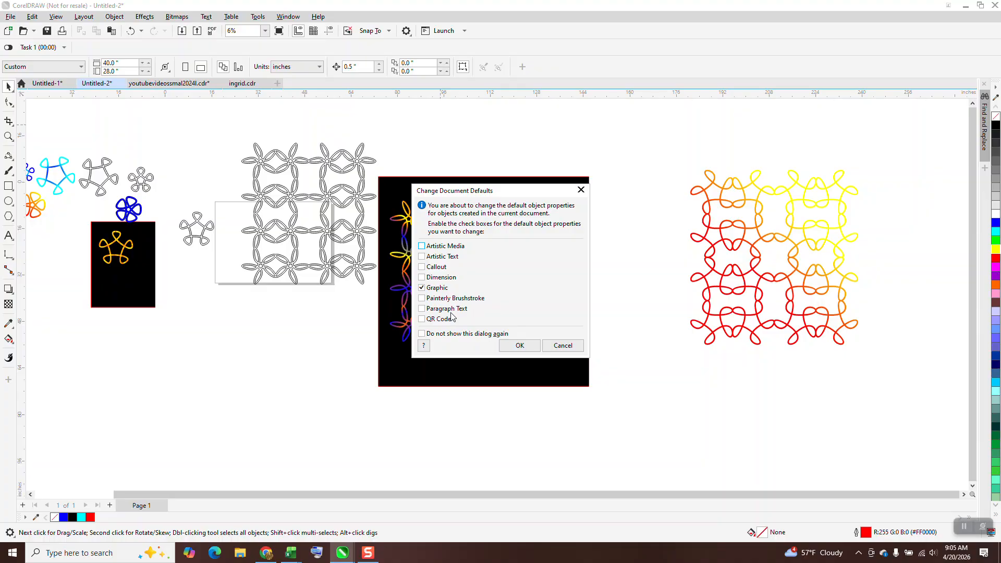
{"action": "left_click", "coordinate": [519, 347]}
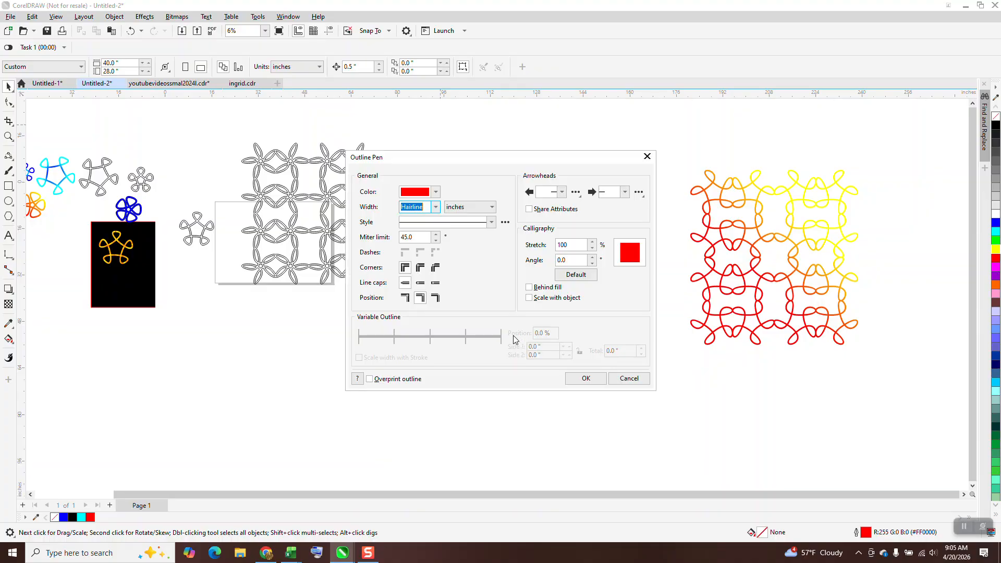
{"action": "left_click", "coordinate": [491, 207]}
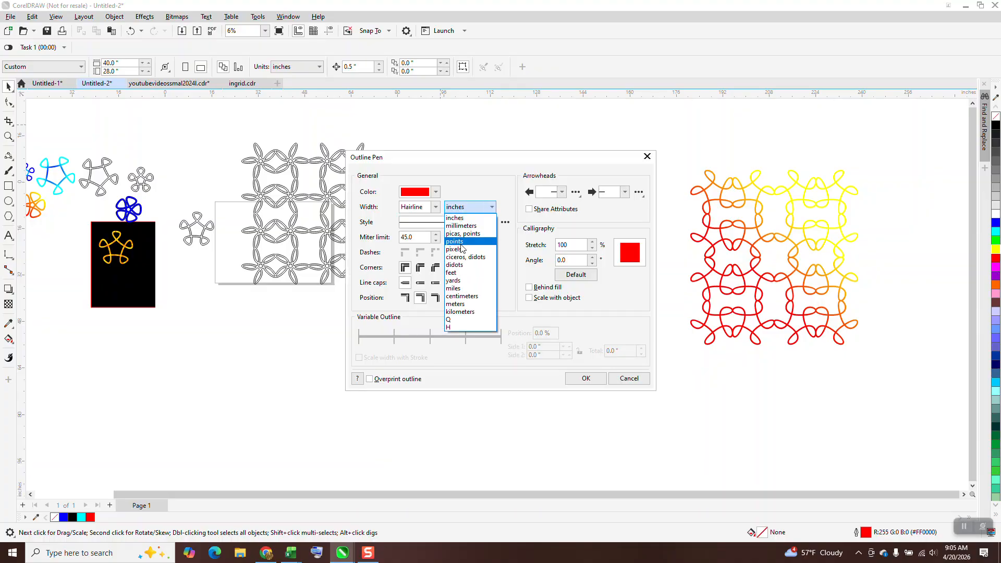
{"action": "left_click", "coordinate": [462, 242]}
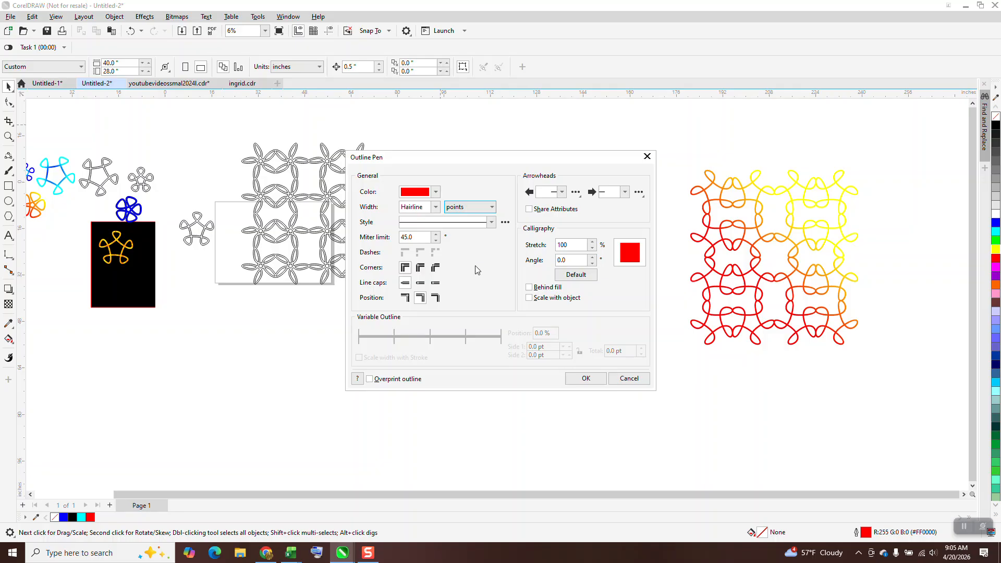
{"action": "left_click", "coordinate": [583, 379]}
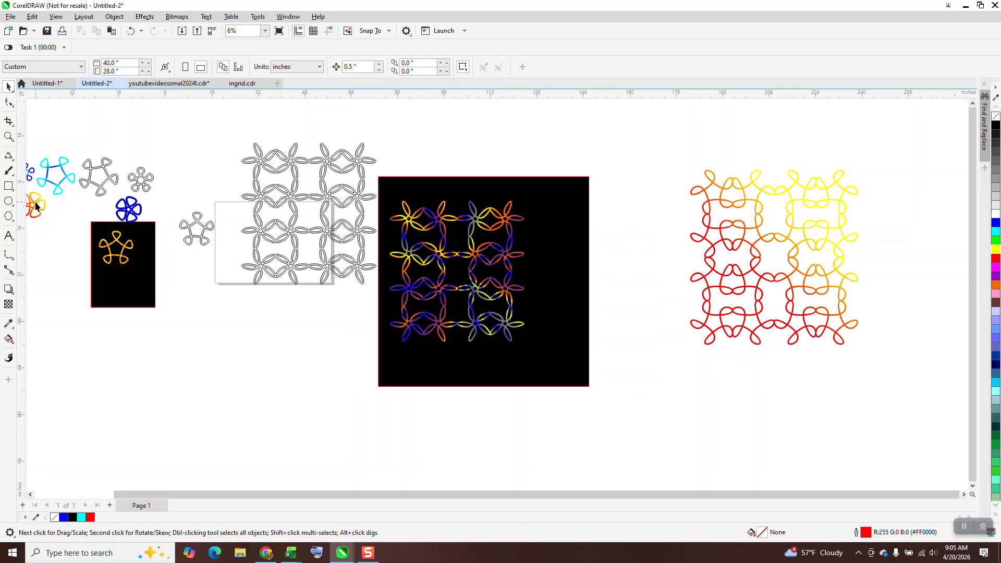
Draw a circle about 17.4 in across to check the outline width choices, and delete it.
{"action": "left_click", "coordinate": [8, 201]}
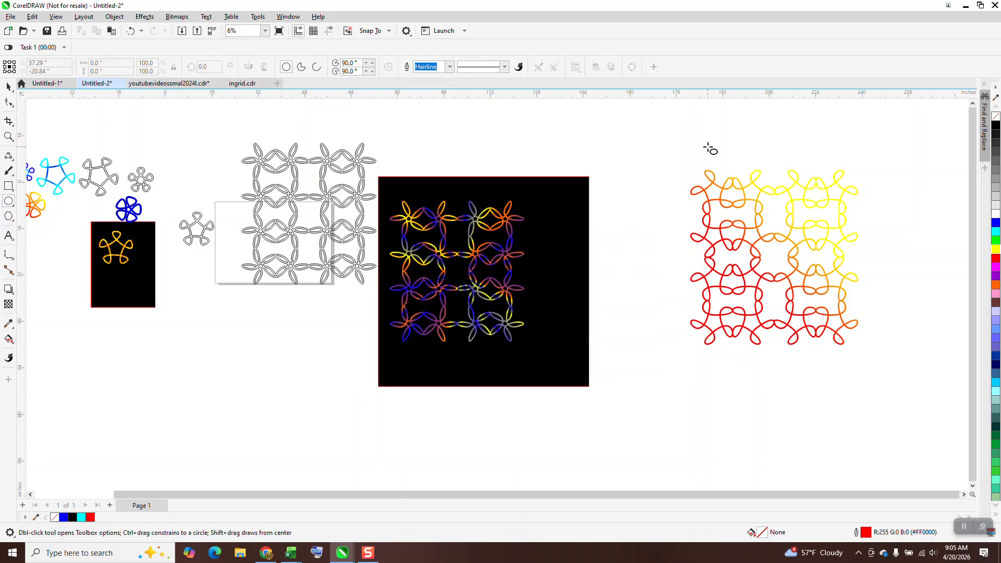
{"action": "left_click_drag", "start_coordinate": [681, 137], "coordinate": [629, 189]}
{"action": "left_click", "coordinate": [450, 67]}
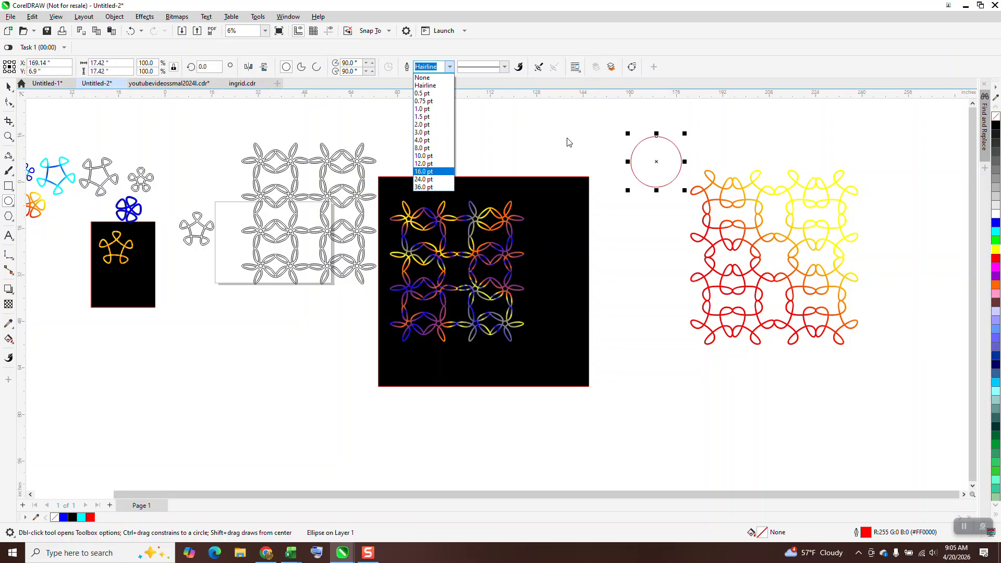
{"action": "key", "text": "BackSpace"}
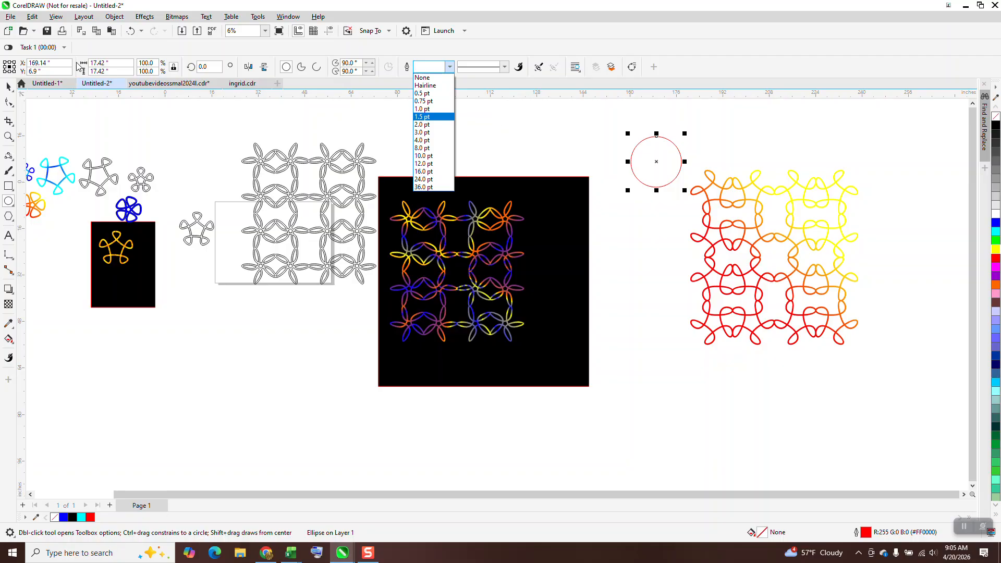
{"action": "left_click", "coordinate": [11, 86]}
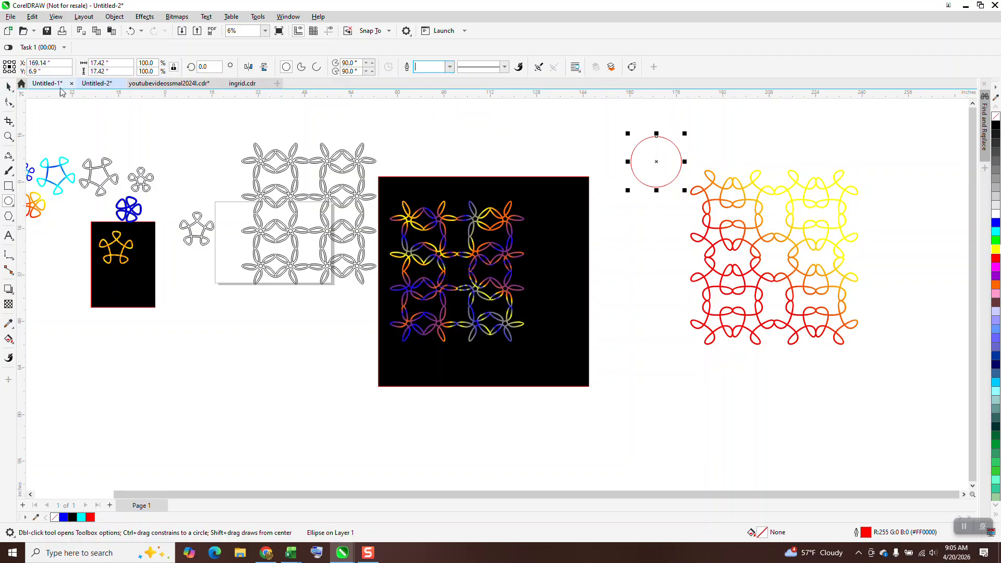
{"action": "left_click", "coordinate": [9, 86]}
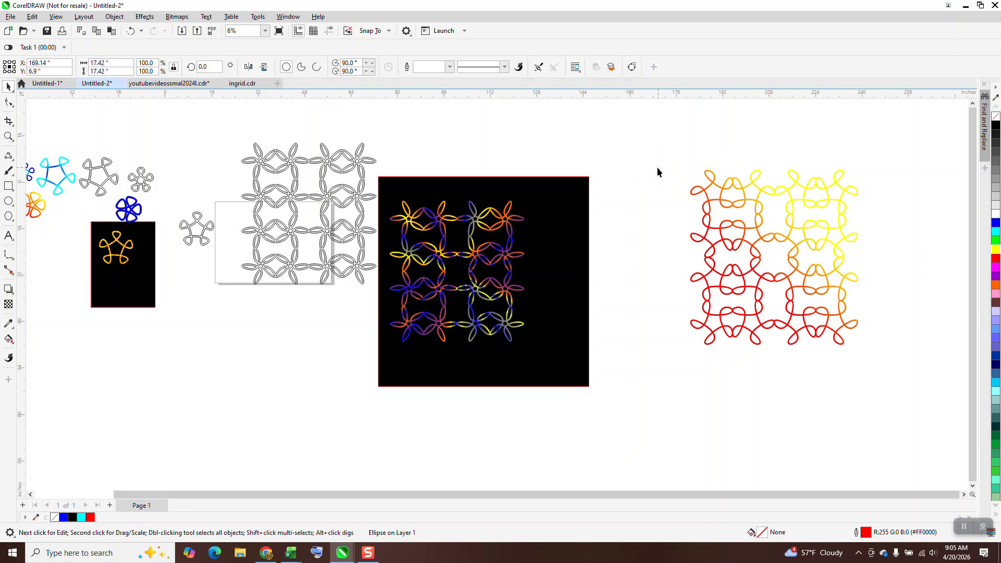
{"action": "key", "text": "Delete"}
{"action": "left_click", "coordinate": [9, 136]}
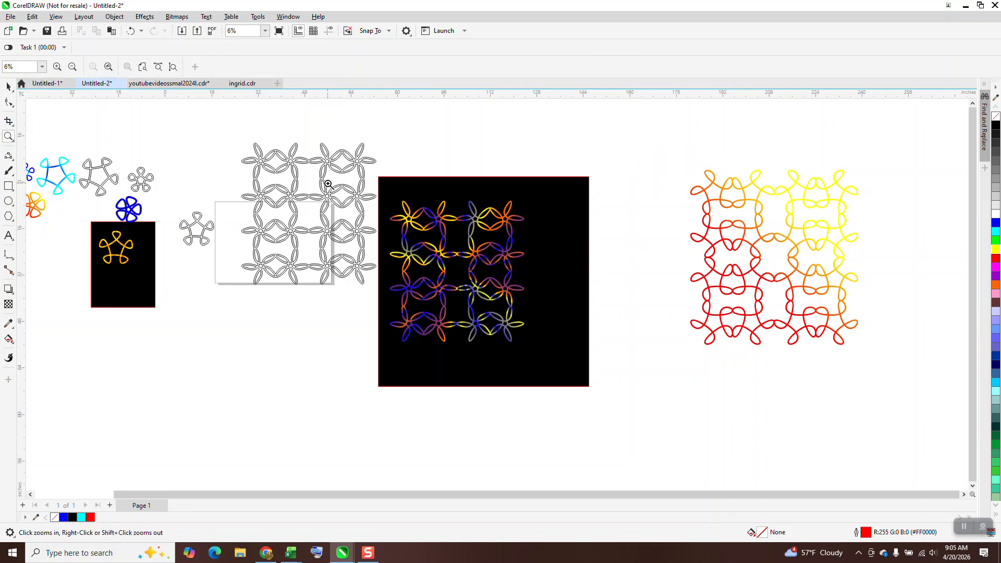
{"action": "left_click_drag", "start_coordinate": [378, 190], "coordinate": [576, 361]}
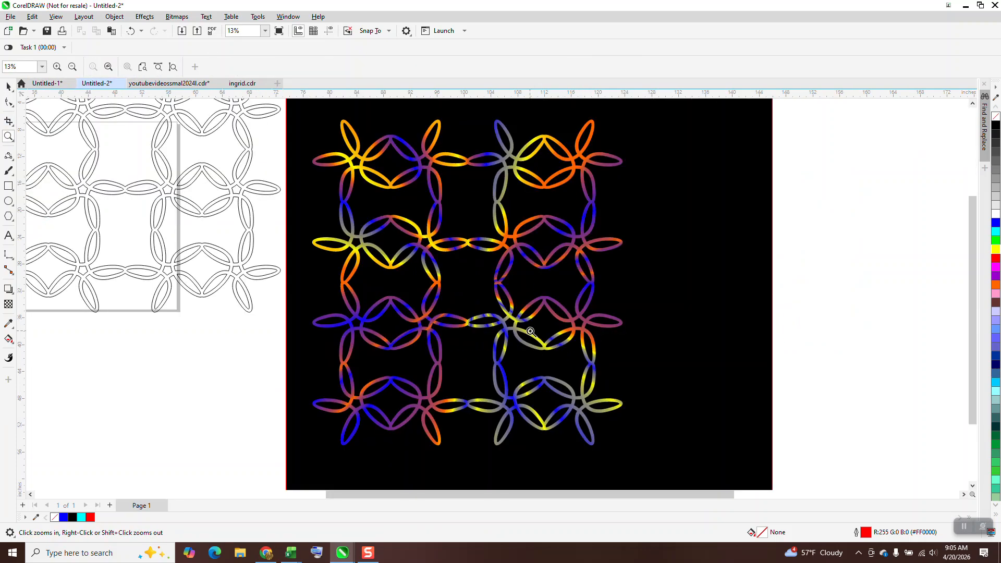
{"action": "scroll", "coordinate": [509, 258], "scroll_direction": "down", "scroll_amount": 1}
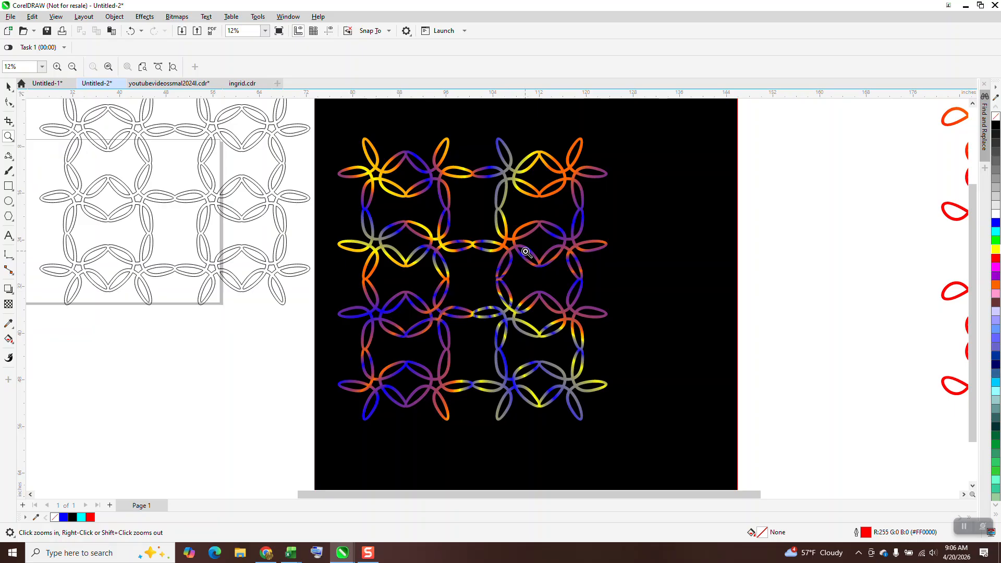